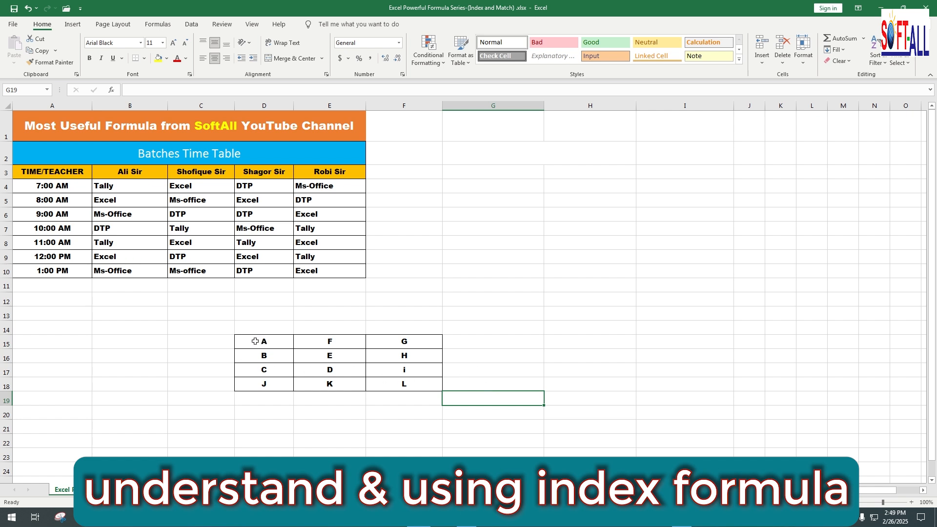
- In cell G14, enter an INDEX formula returning row 3, column 2 of the letter table: =INDEX(D15:F18,3,2)
{"action": "left_click_drag", "start_coordinate": [254, 341], "coordinate": [397, 385]}
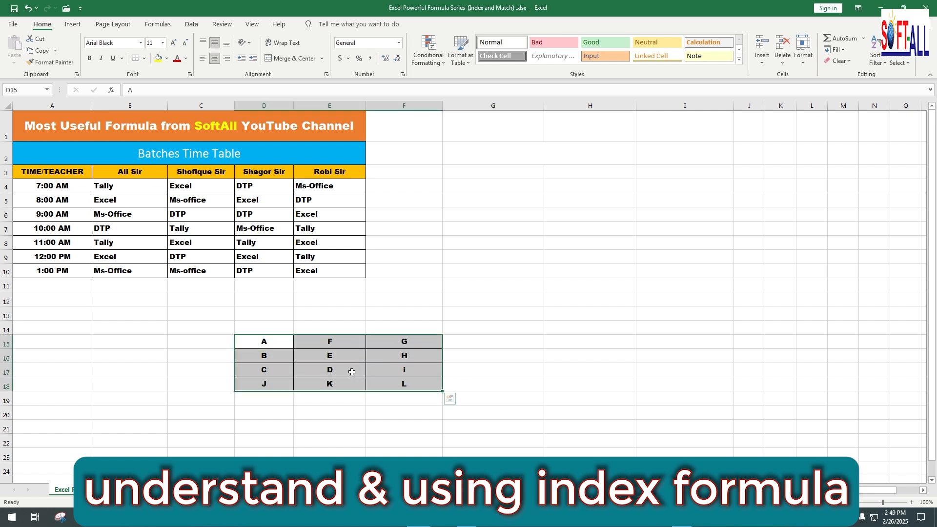
{"action": "left_click", "coordinate": [351, 373]}
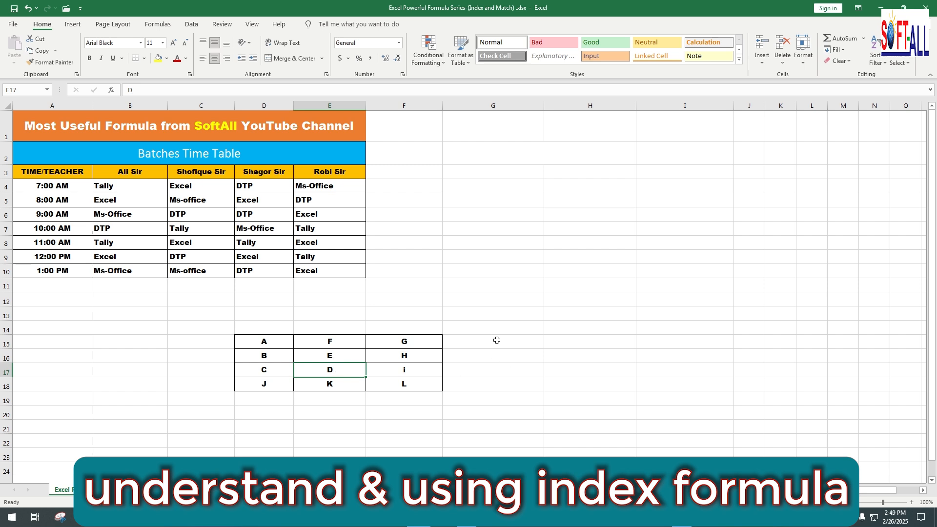
{"action": "left_click", "coordinate": [480, 328]}
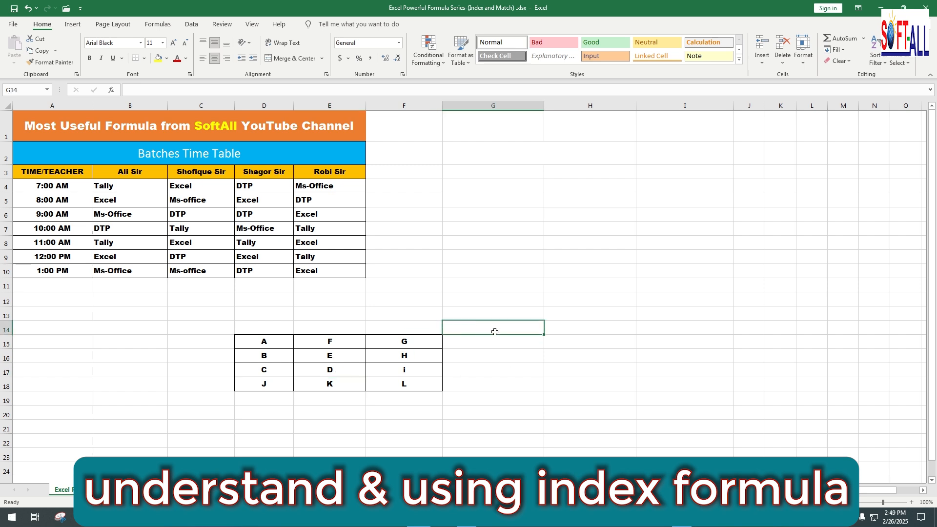
{"action": "type", "text": "="}
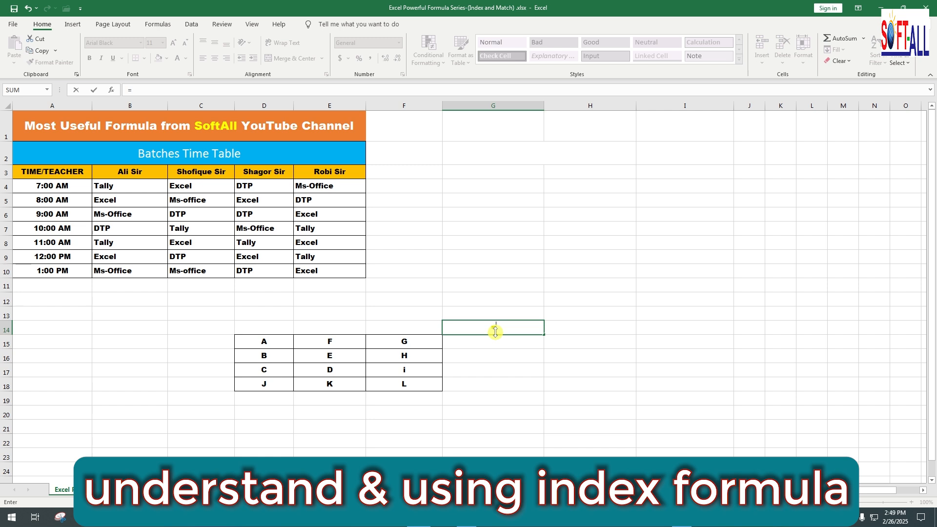
{"action": "type", "text": "index"}
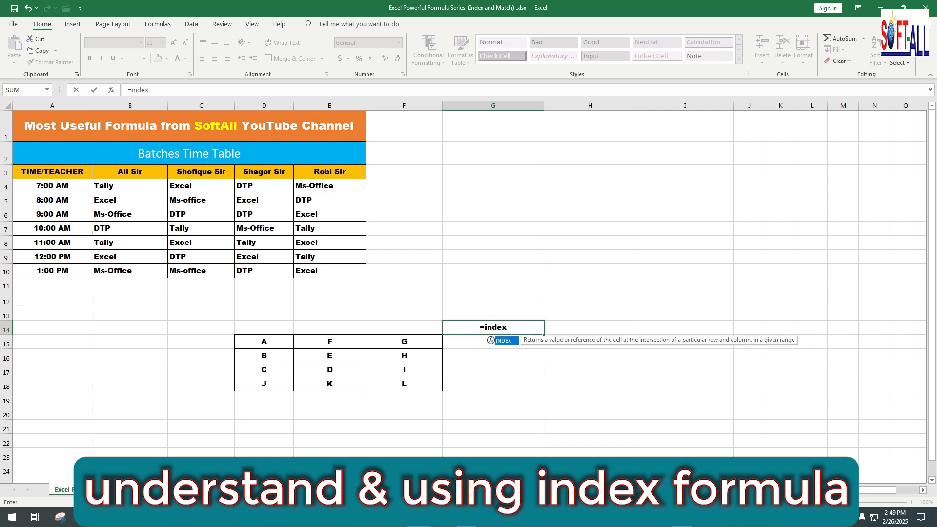
{"action": "key", "text": "Tab"}
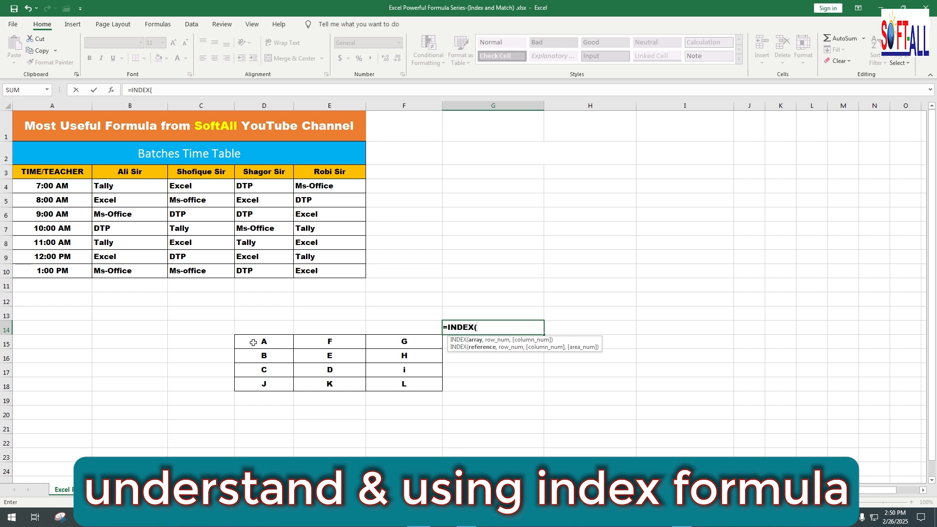
{"action": "left_click_drag", "start_coordinate": [253, 341], "coordinate": [397, 381]}
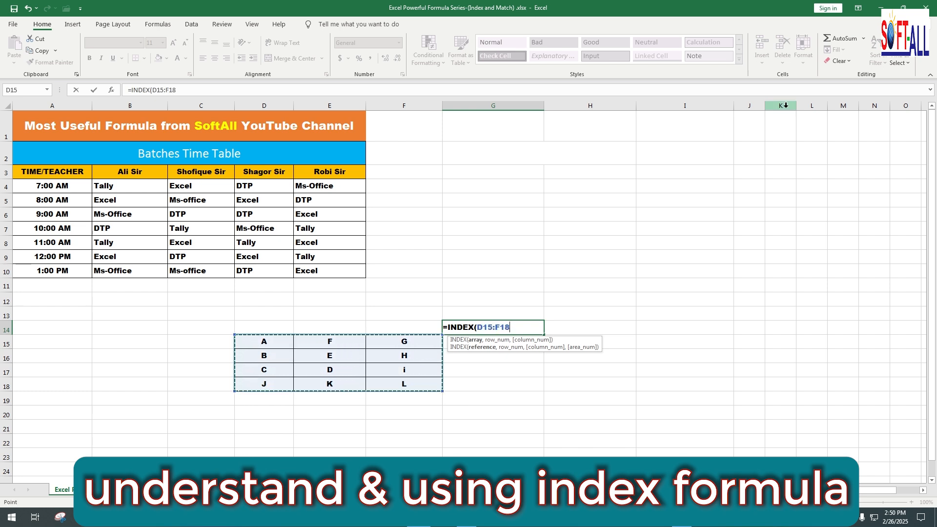
{"action": "type", "text": ",3"}
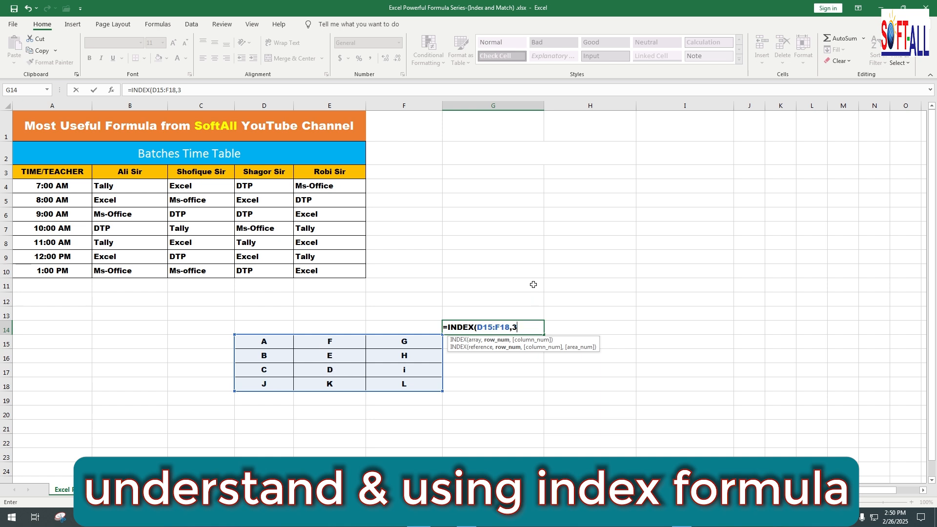
{"action": "type", "text": ",2"}
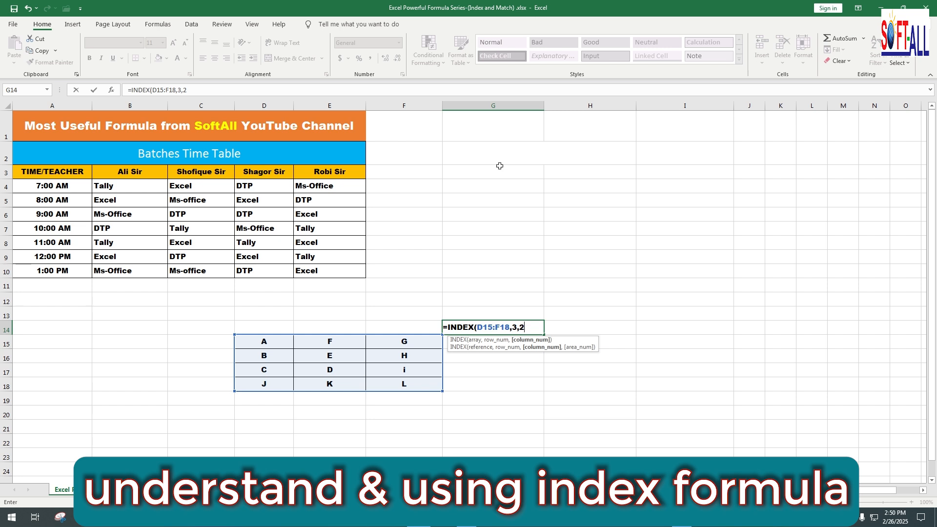
{"action": "type", "text": ")"}
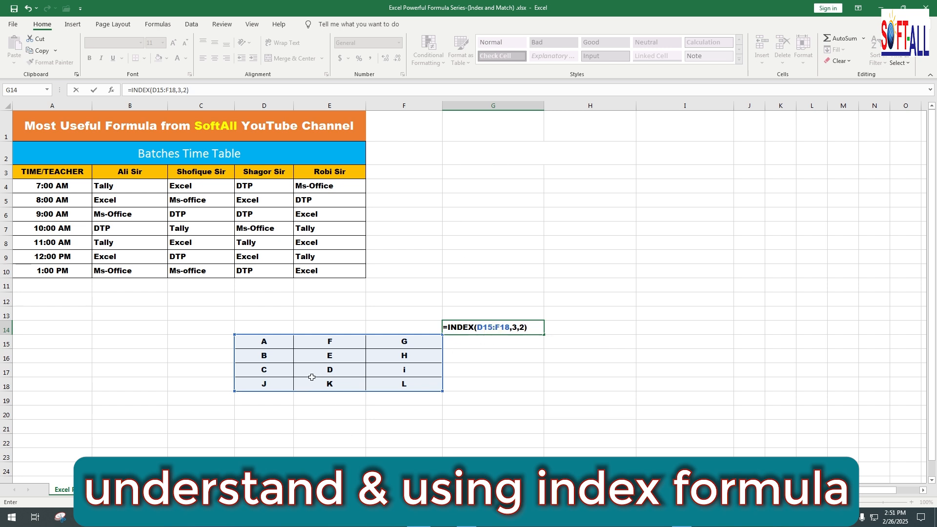
{"action": "key", "text": "Return"}
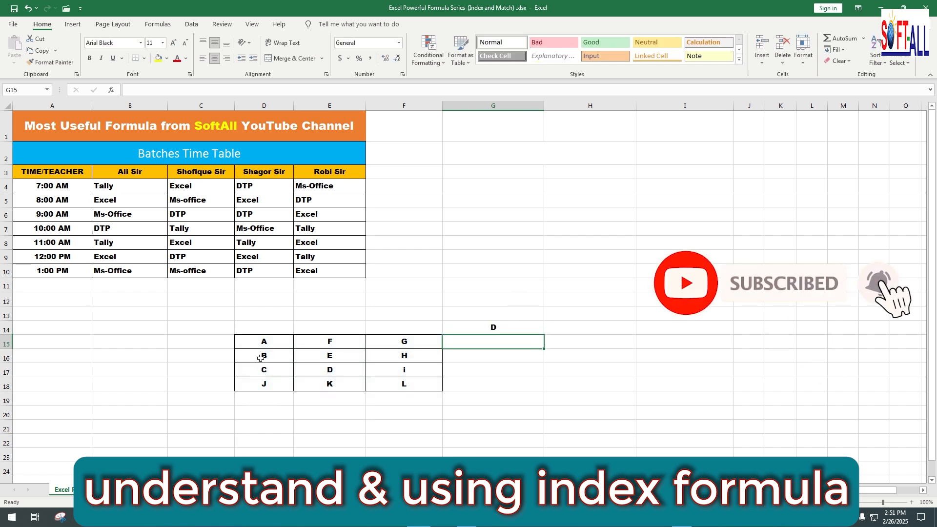
- In cell G16, enter an INDEX formula returning row 2, column 1 of the letter table D15:F18
{"action": "left_click", "coordinate": [460, 356]}
{"action": "type", "text": "=index"}
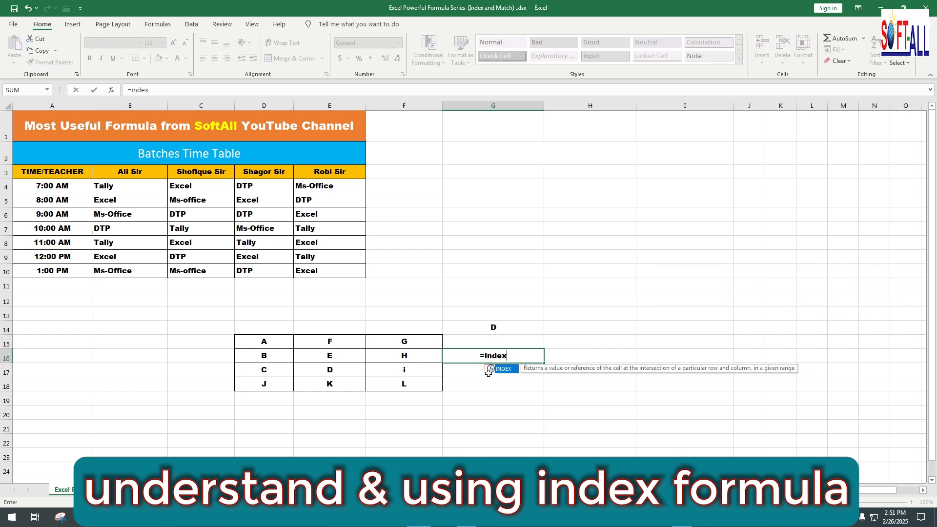
{"action": "double_click", "coordinate": [489, 370]}
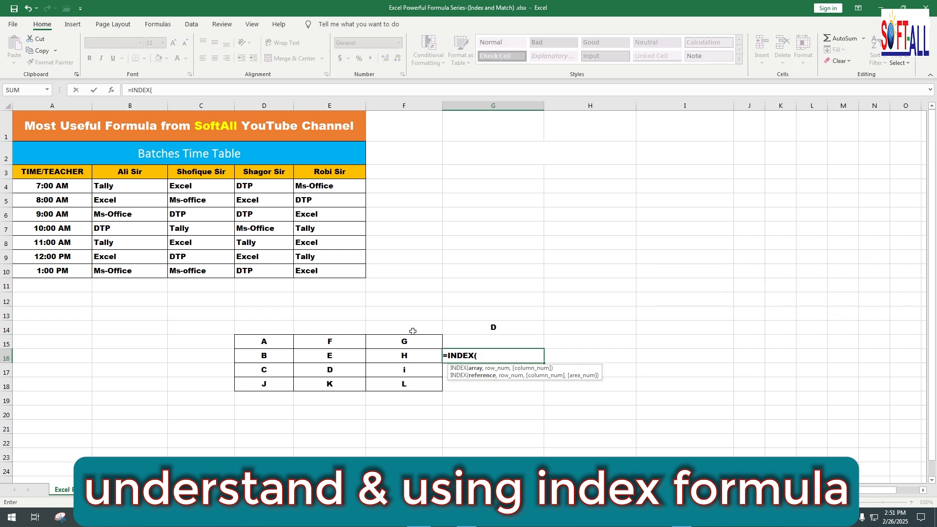
{"action": "left_click_drag", "start_coordinate": [258, 343], "coordinate": [416, 384]}
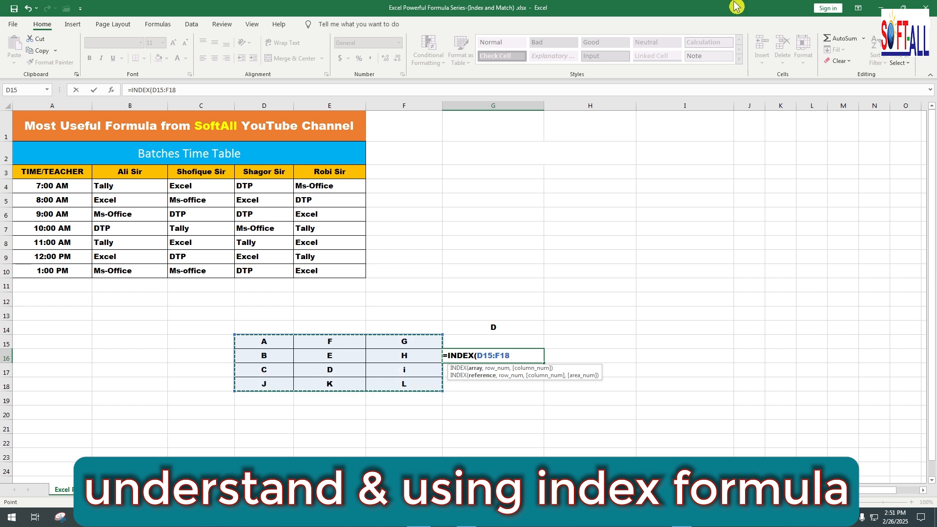
{"action": "type", "text": ","}
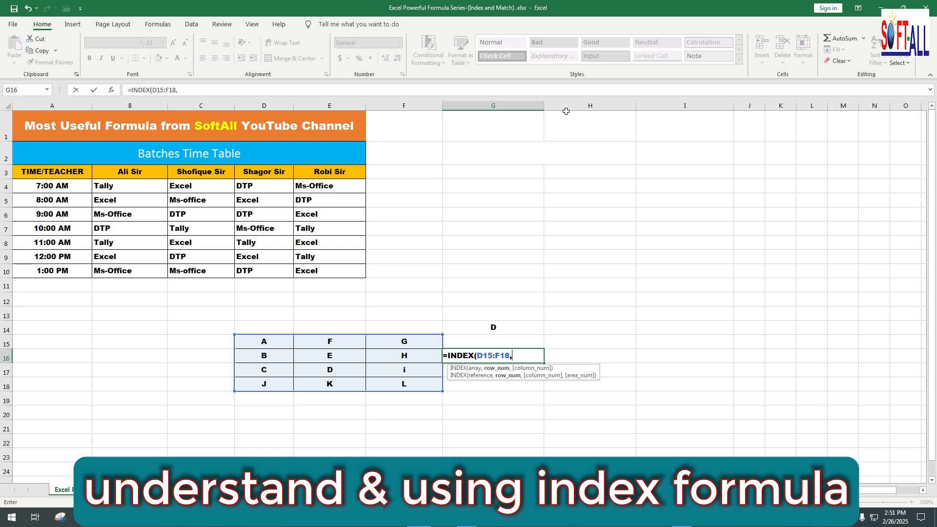
{"action": "type", "text": ",1"}
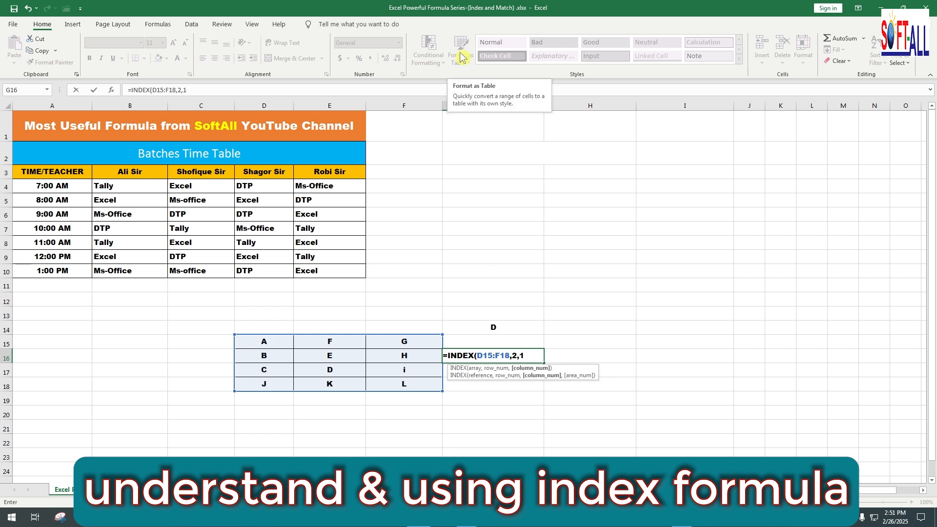
{"action": "key", "text": "Return"}
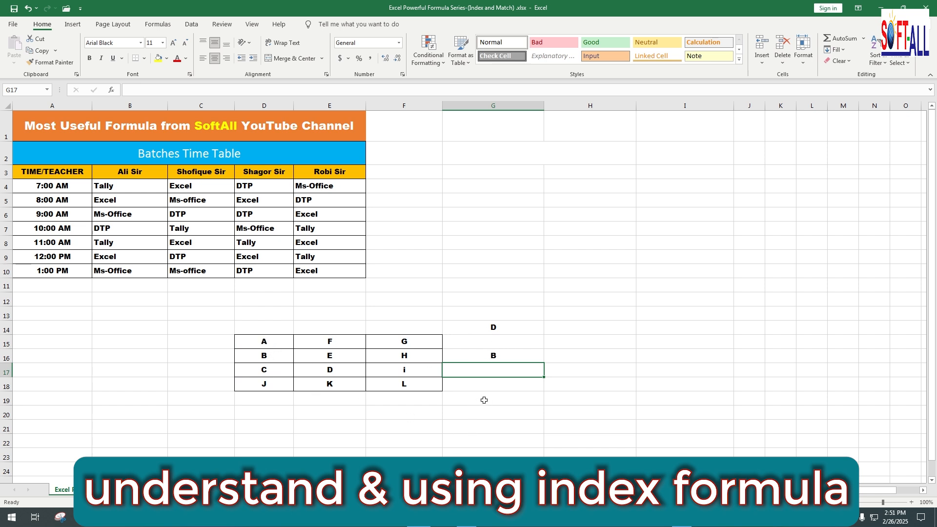
- In cell G17, enter an INDEX formula returning row 1, column 1 of the letter table D15:F18
{"action": "type", "text": "="}
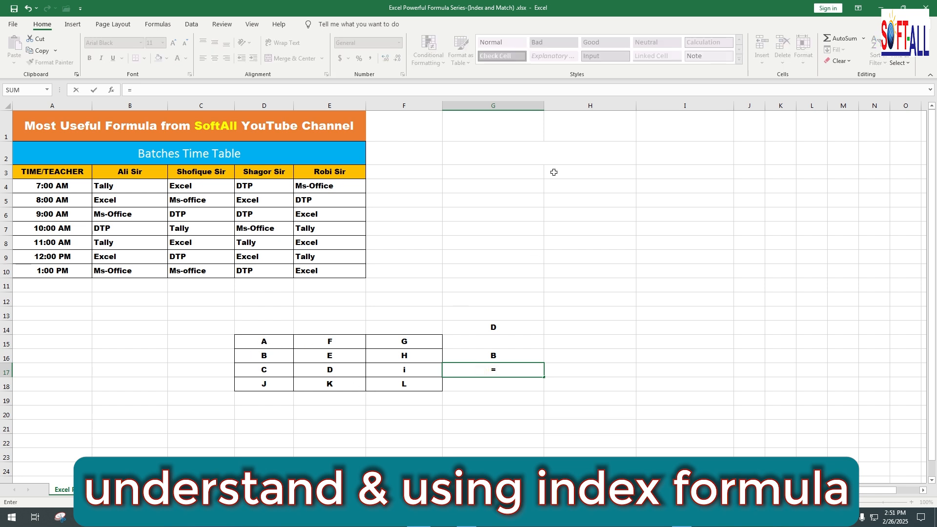
{"action": "type", "text": "index"}
{"action": "key", "text": "Tab"}
{"action": "type", "text": "("}
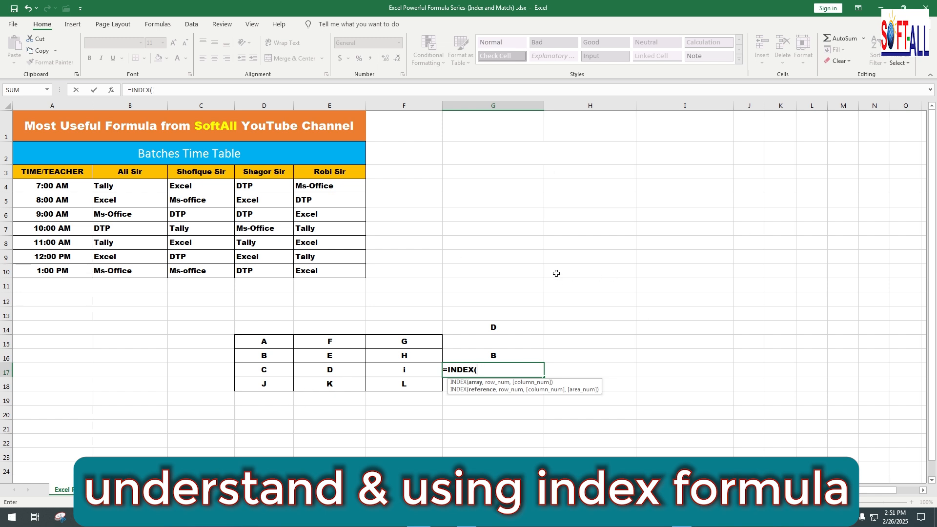
{"action": "left_click_drag", "start_coordinate": [250, 341], "coordinate": [395, 385]}
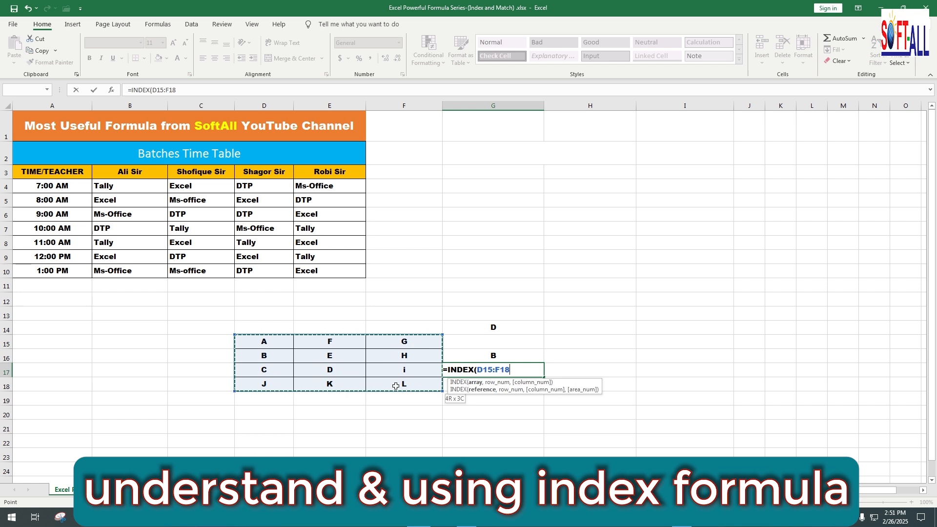
{"action": "type", "text": ","}
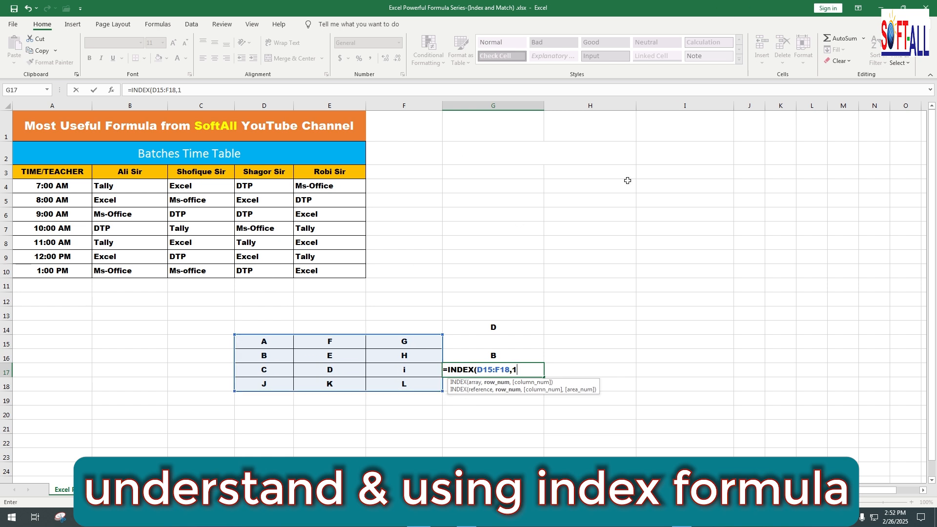
{"action": "type", "text": "1,1"}
{"action": "key", "text": "Return"}
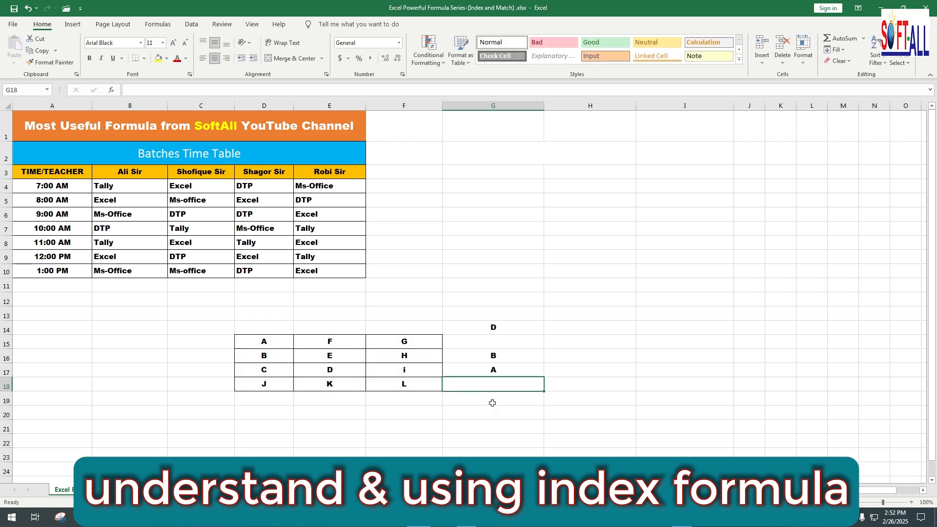
- In cell G20, enter =INDEX(D15:F18,2,3) to return row 2, column 3 of the letter table
{"action": "left_click", "coordinate": [490, 418]}
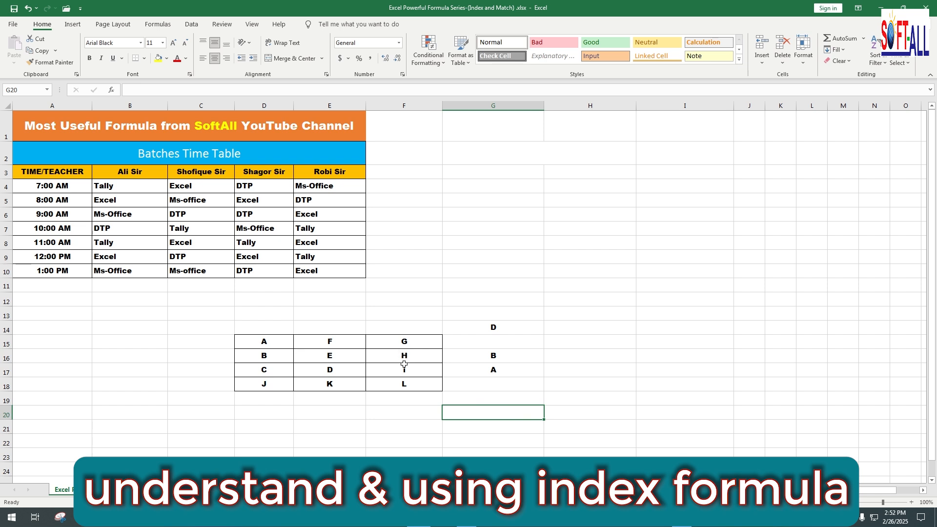
{"action": "type", "text": "="}
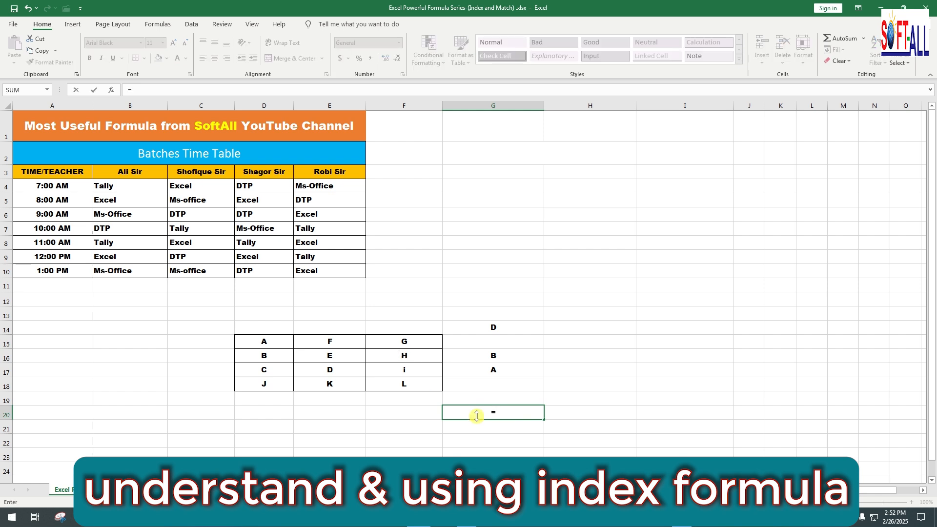
{"action": "type", "text": "index"}
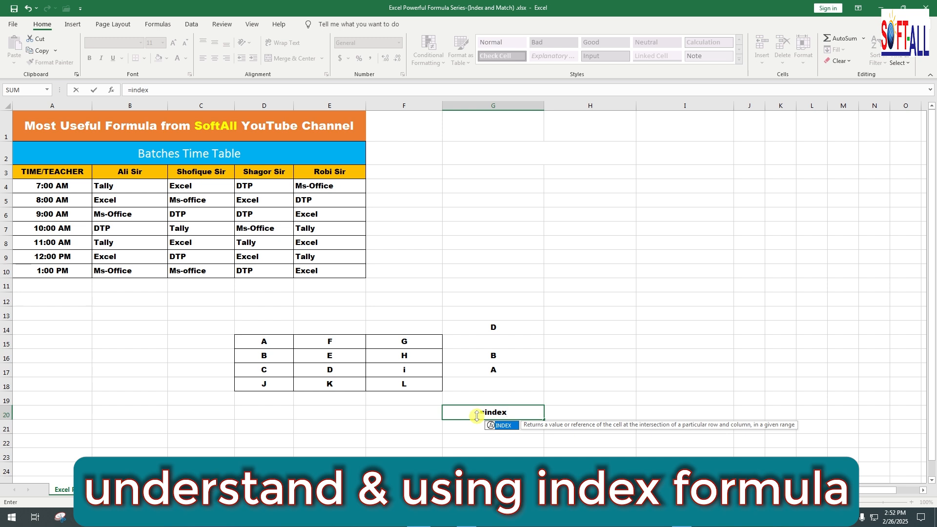
{"action": "key", "text": "Tab"}
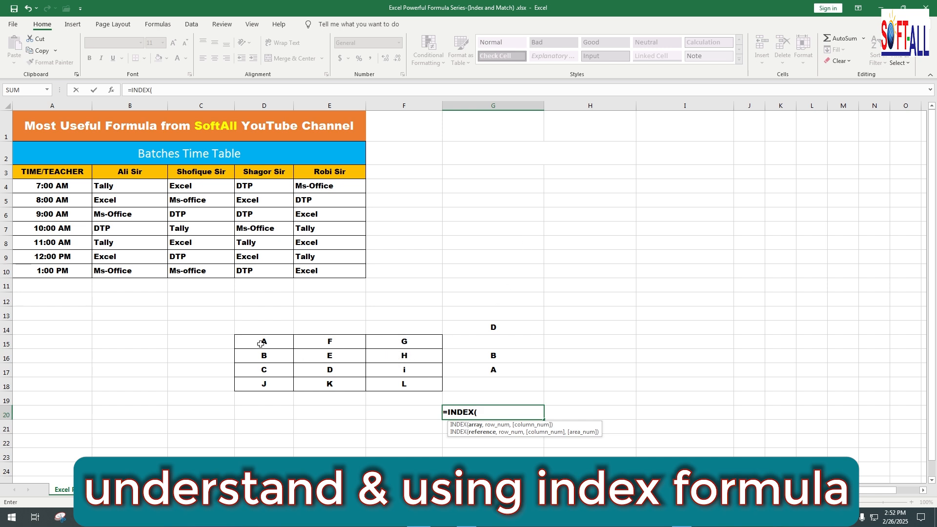
{"action": "left_click_drag", "start_coordinate": [257, 342], "coordinate": [379, 383]}
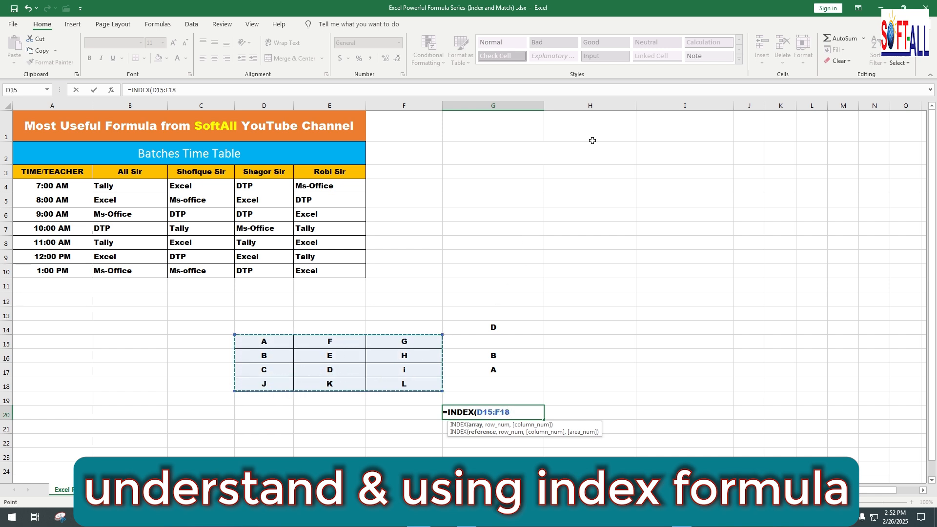
{"action": "type", "text": ","}
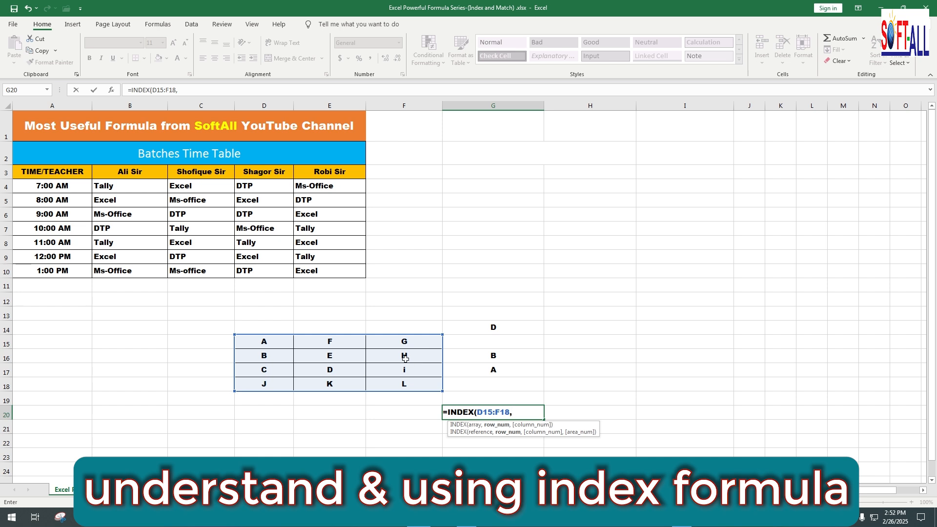
{"action": "type", "text": "2,"}
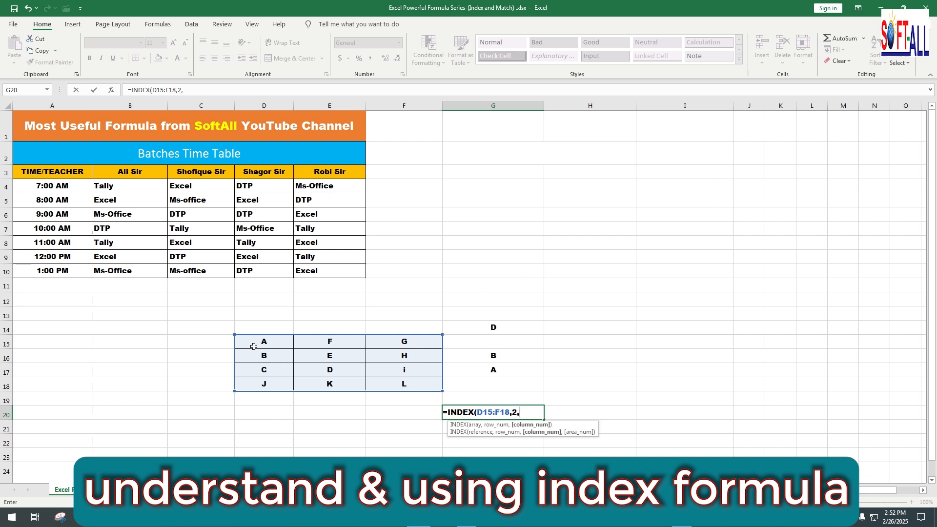
{"action": "type", "text": "3)"}
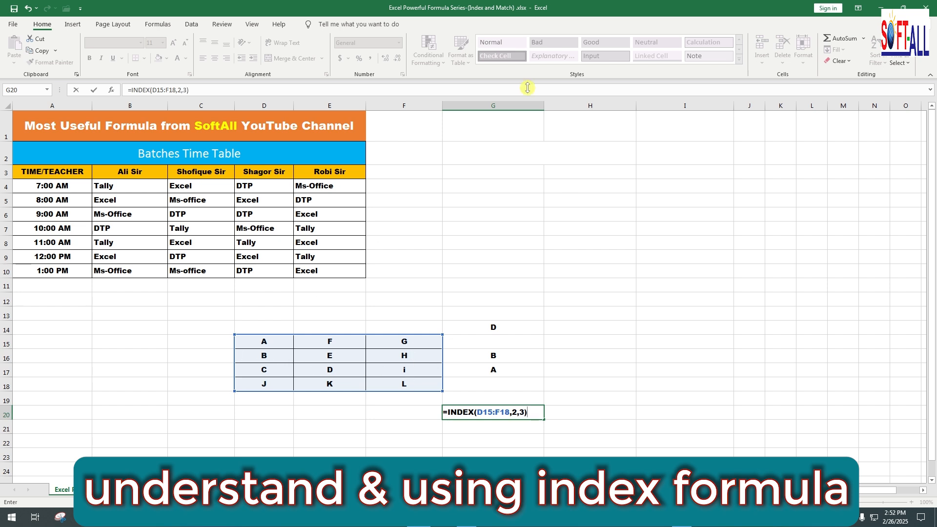
{"action": "key", "text": "Return"}
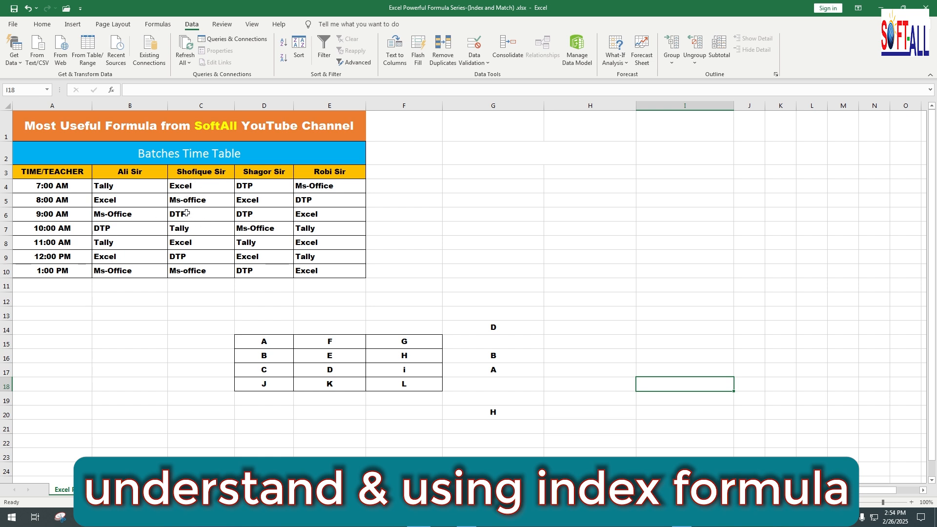
- Enter the heading "Index & Match" in merged cell G2 and the label "Time" in cell G3
{"action": "left_click", "coordinate": [516, 152]}
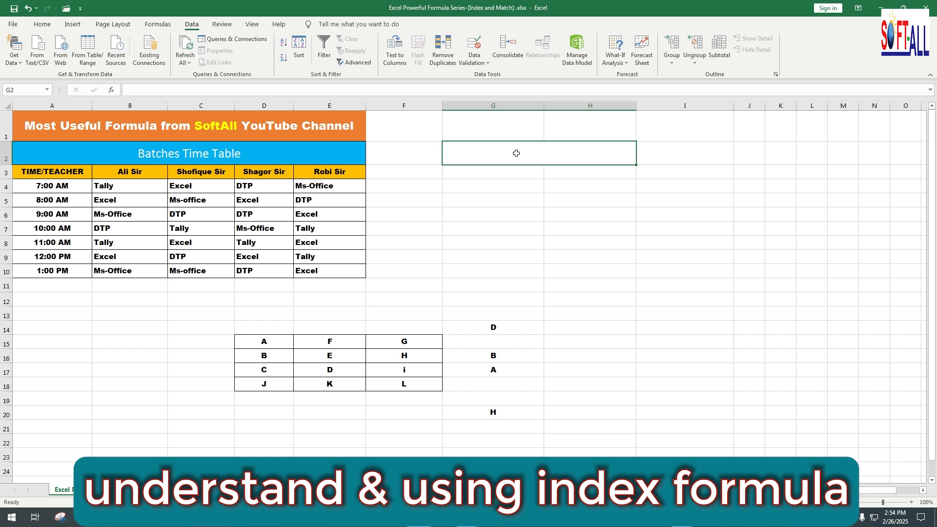
{"action": "type", "text": "Index"}
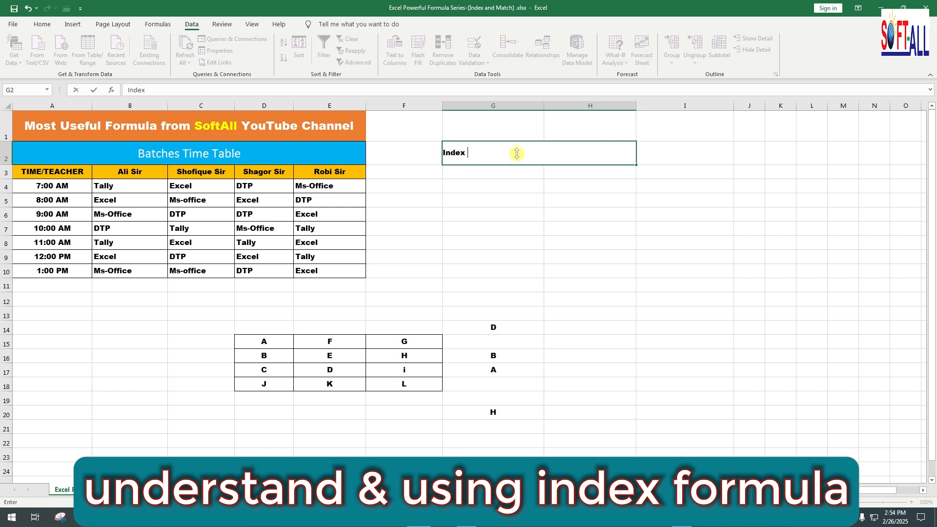
{"action": "type", "text": " & Match"}
{"action": "key", "text": "Return"}
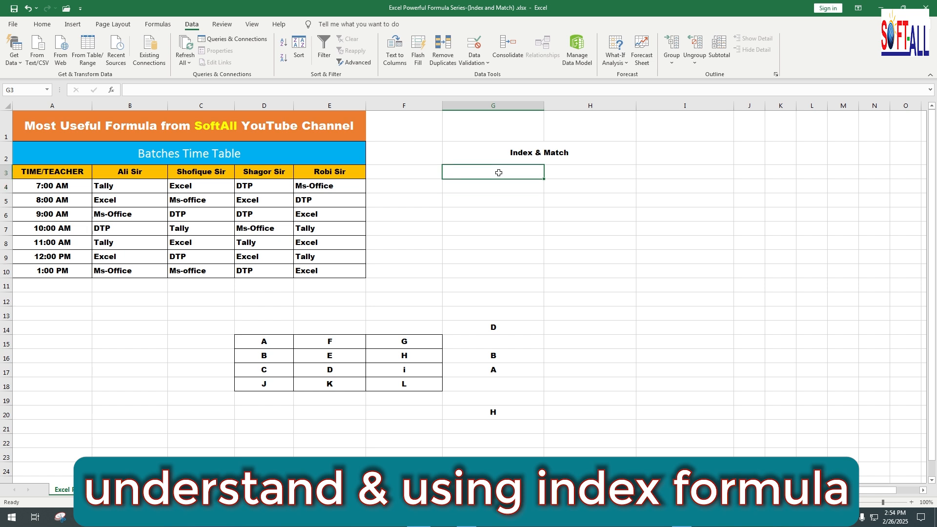
{"action": "type", "text": "Time"}
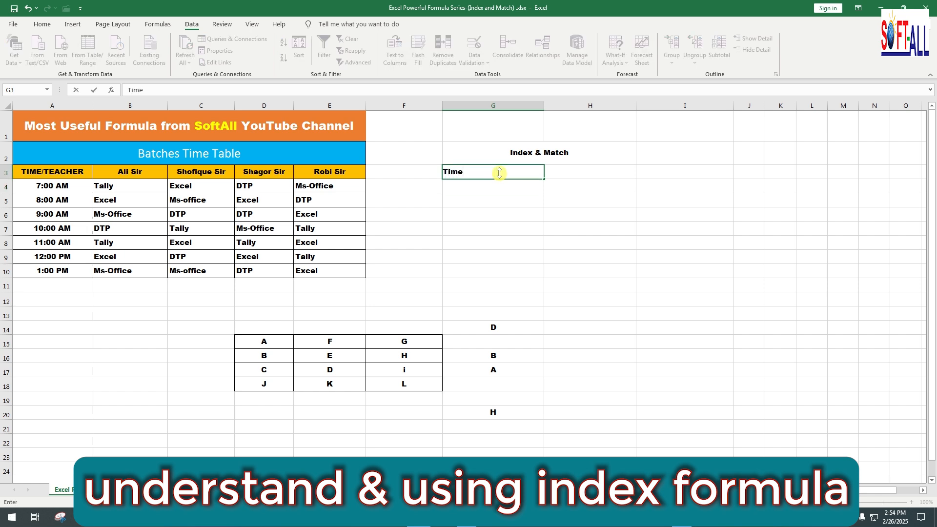
- Create a list validation dropdown in cell G4 sourced from the times in $A$4:$A$10, and choose 7:00 AM from it
{"action": "left_click", "coordinate": [485, 186]}
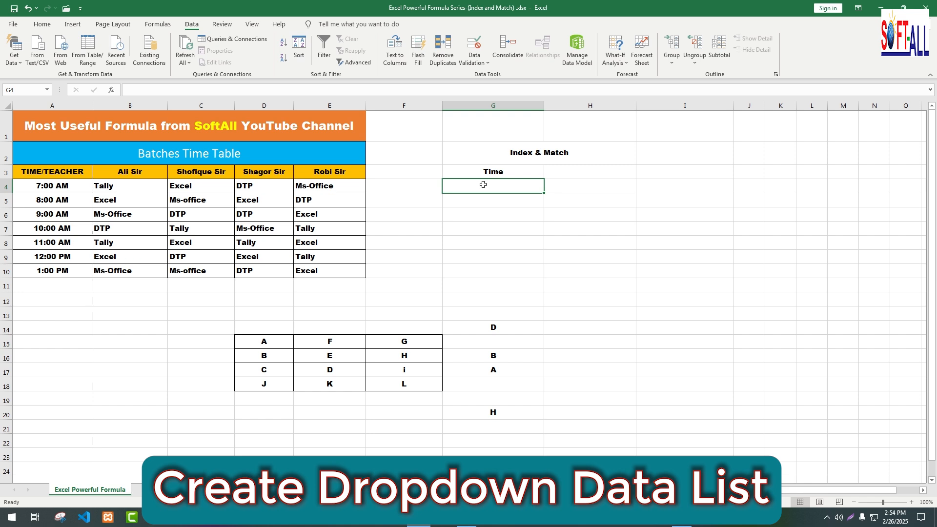
{"action": "left_click", "coordinate": [483, 60]}
{"action": "left_click", "coordinate": [512, 79]}
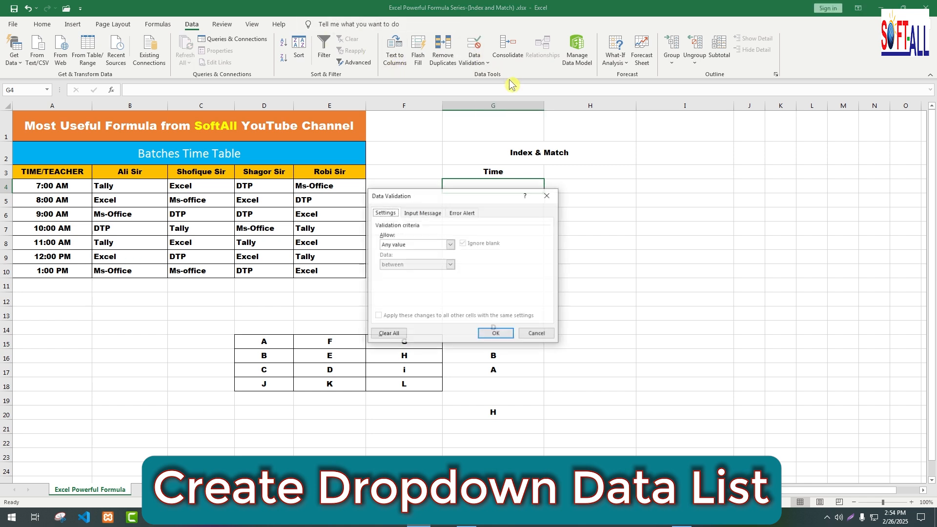
{"action": "left_click", "coordinate": [419, 248]}
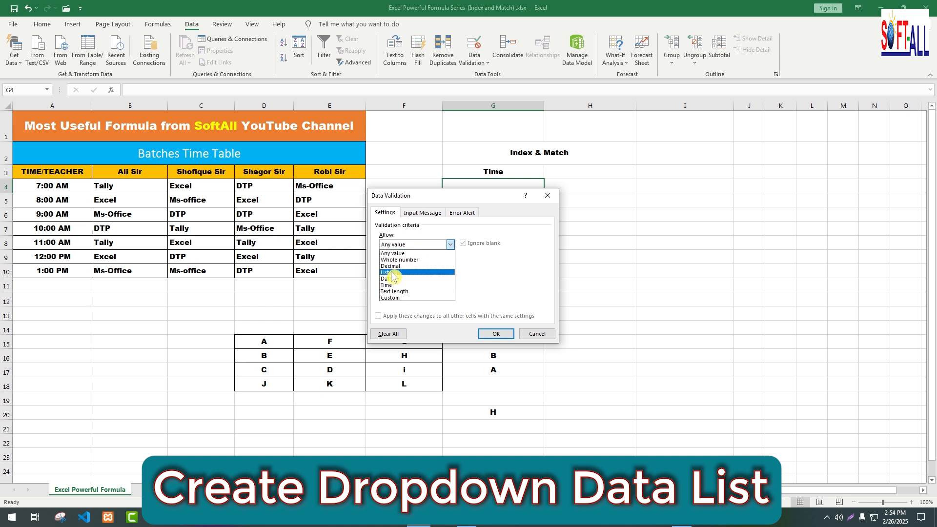
{"action": "left_click", "coordinate": [390, 272]}
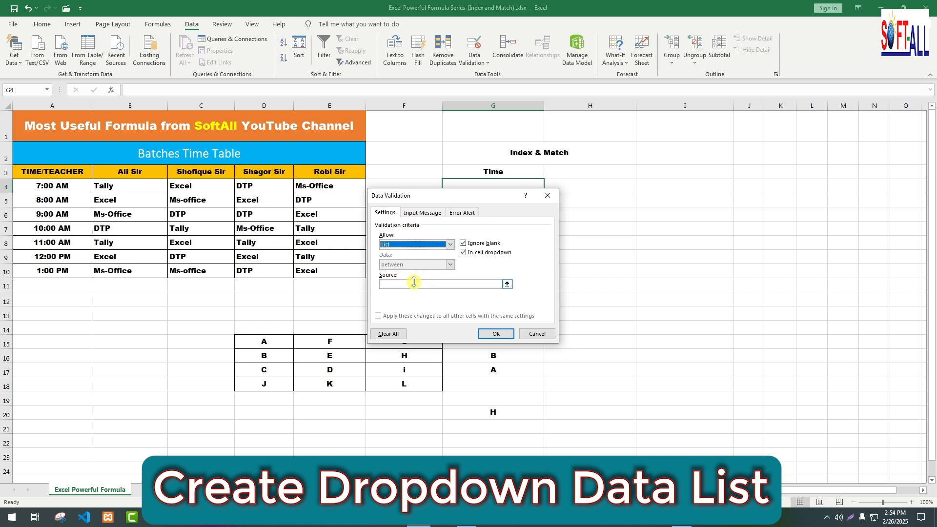
{"action": "left_click", "coordinate": [414, 283]}
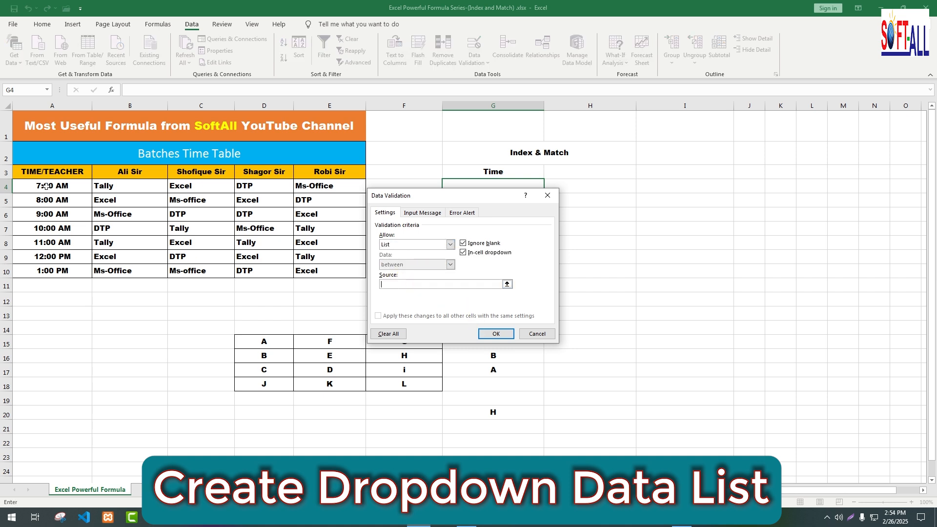
{"action": "left_click_drag", "start_coordinate": [45, 187], "coordinate": [49, 267]}
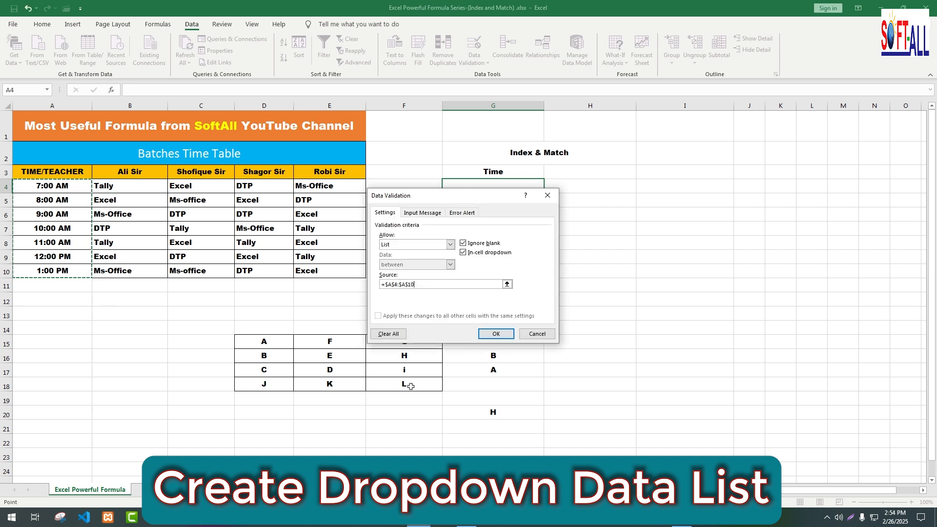
{"action": "left_click", "coordinate": [496, 335]}
{"action": "left_click", "coordinate": [549, 190]}
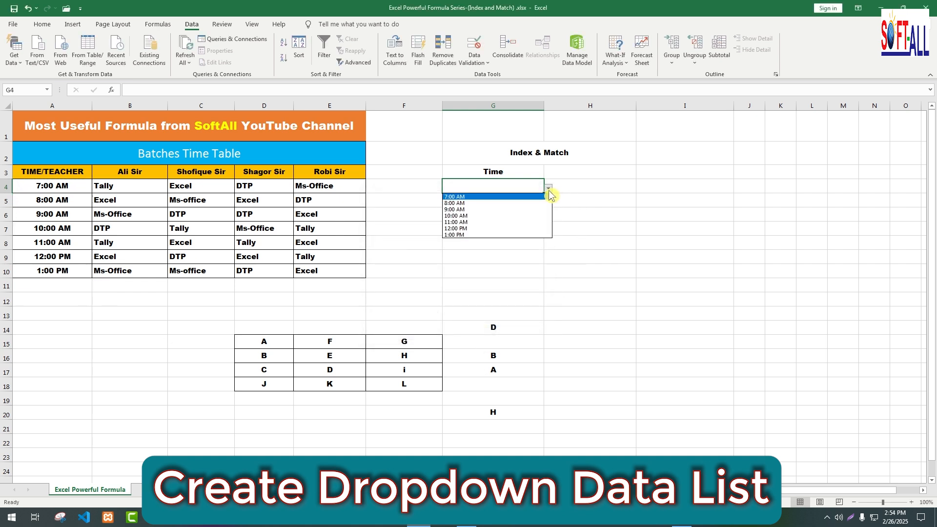
{"action": "left_click", "coordinate": [455, 197]}
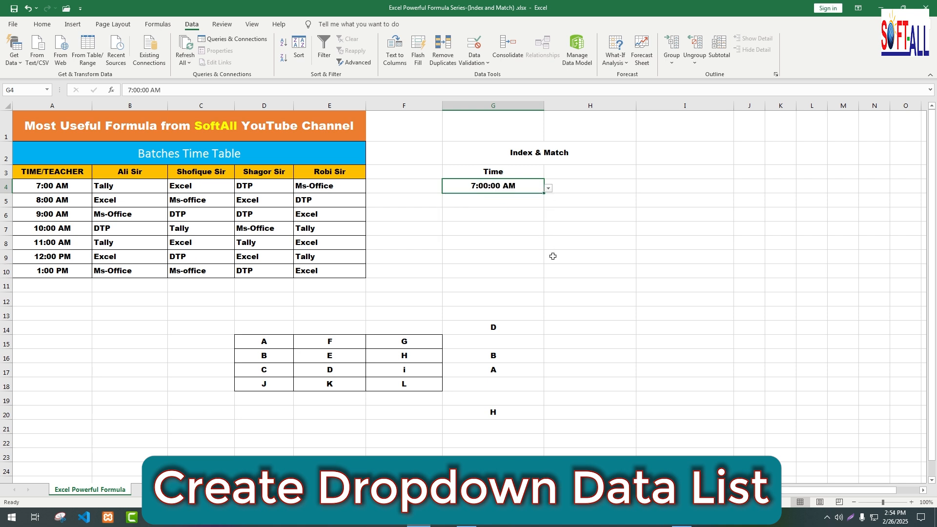
- Create a list validation dropdown in cell H3 sourced from the teacher names in $B$3:$E$3, and choose the second teacher
{"action": "left_click", "coordinate": [572, 175]}
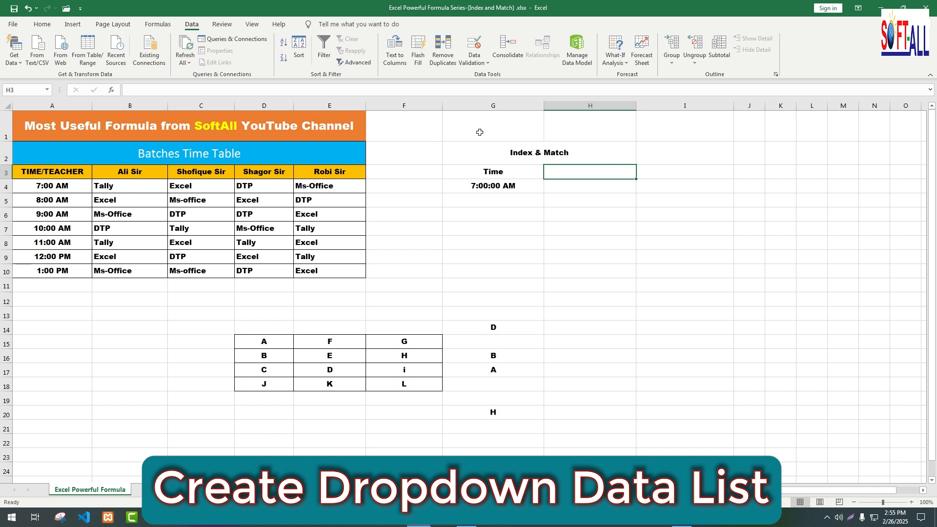
{"action": "left_click", "coordinate": [486, 66]}
{"action": "left_click", "coordinate": [490, 90]}
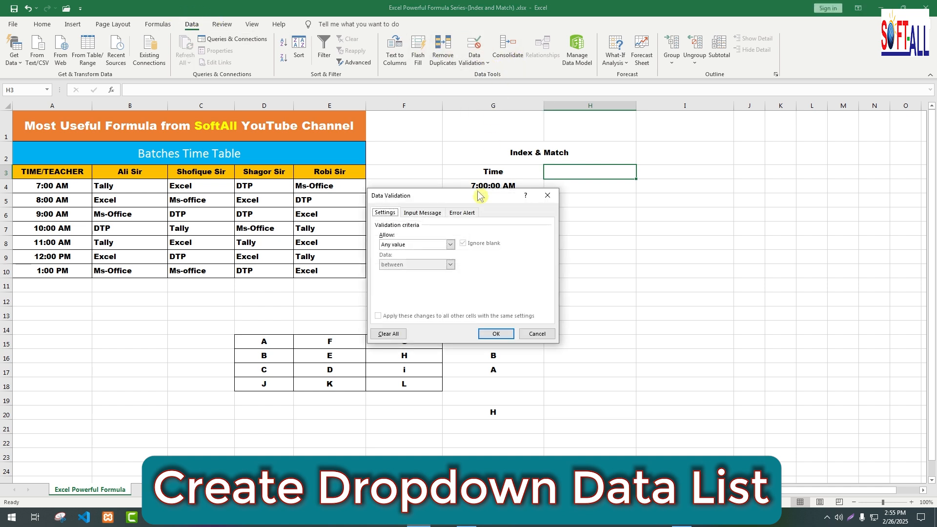
{"action": "left_click", "coordinate": [418, 244]}
{"action": "left_click", "coordinate": [423, 267]}
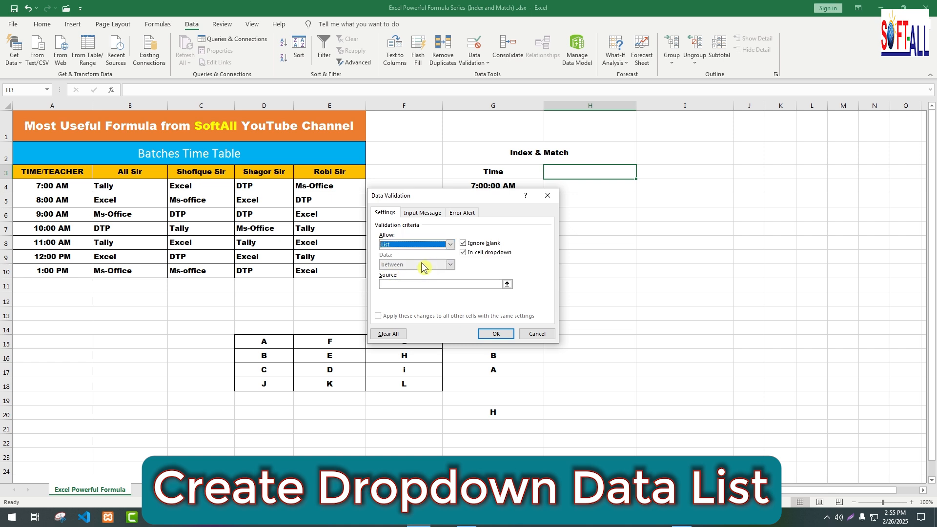
{"action": "left_click", "coordinate": [412, 284]}
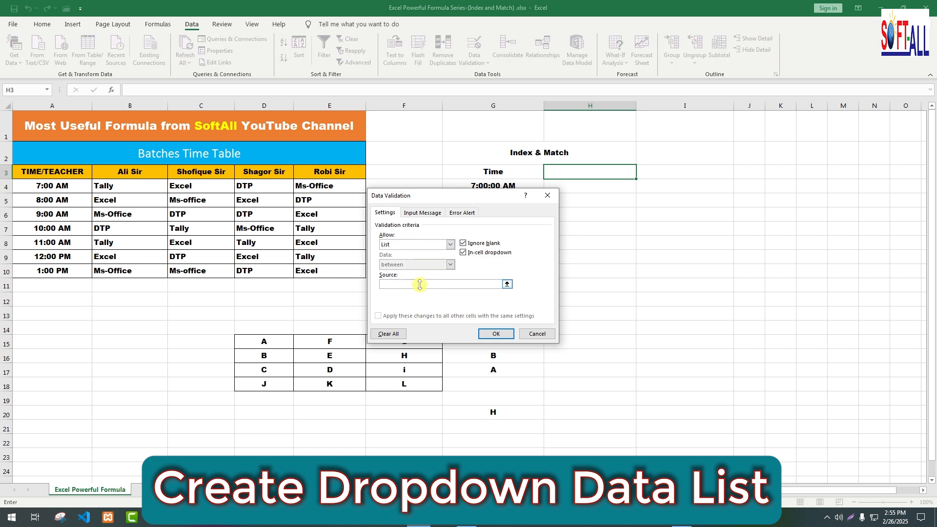
{"action": "left_click_drag", "start_coordinate": [120, 172], "coordinate": [330, 167]}
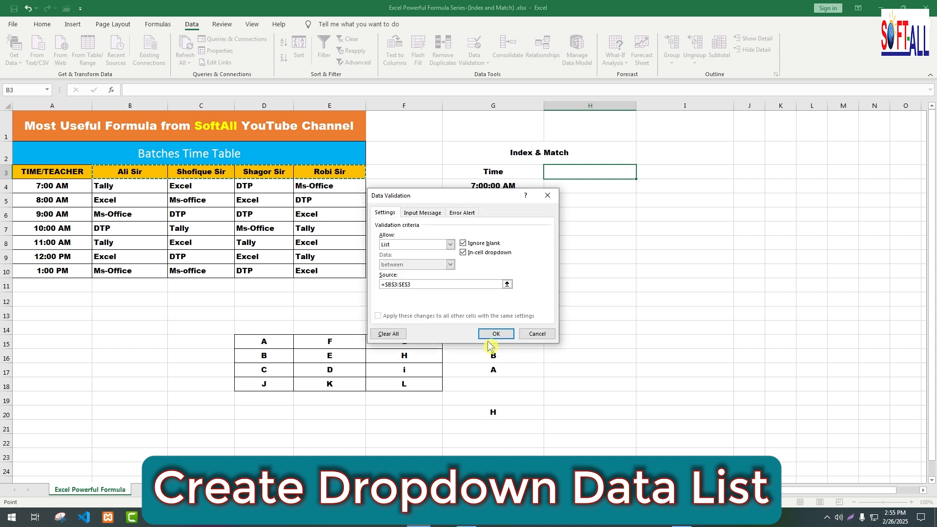
{"action": "left_click", "coordinate": [494, 332]}
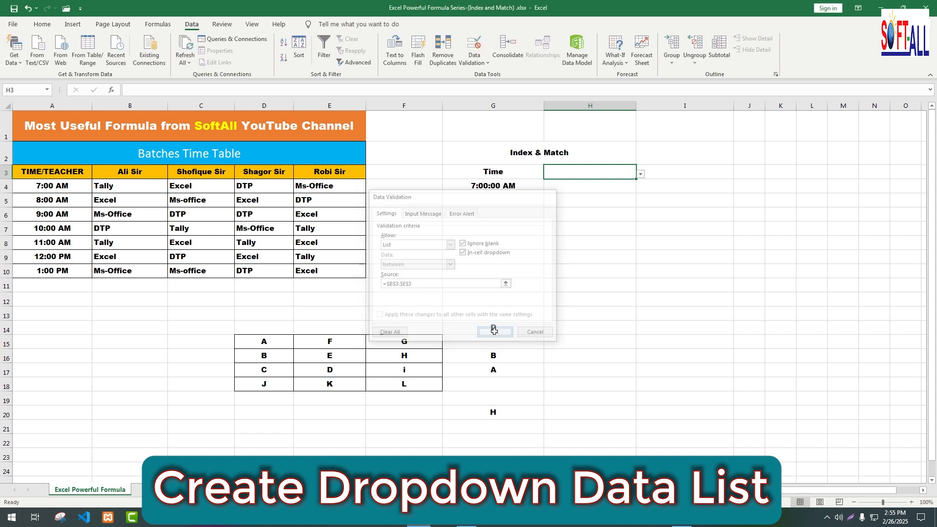
{"action": "left_click", "coordinate": [641, 174]}
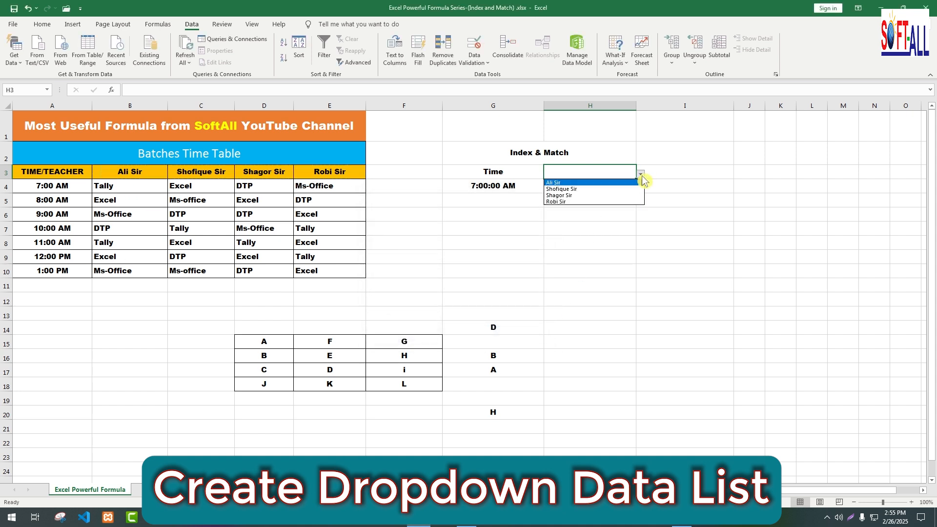
{"action": "left_click", "coordinate": [560, 189]}
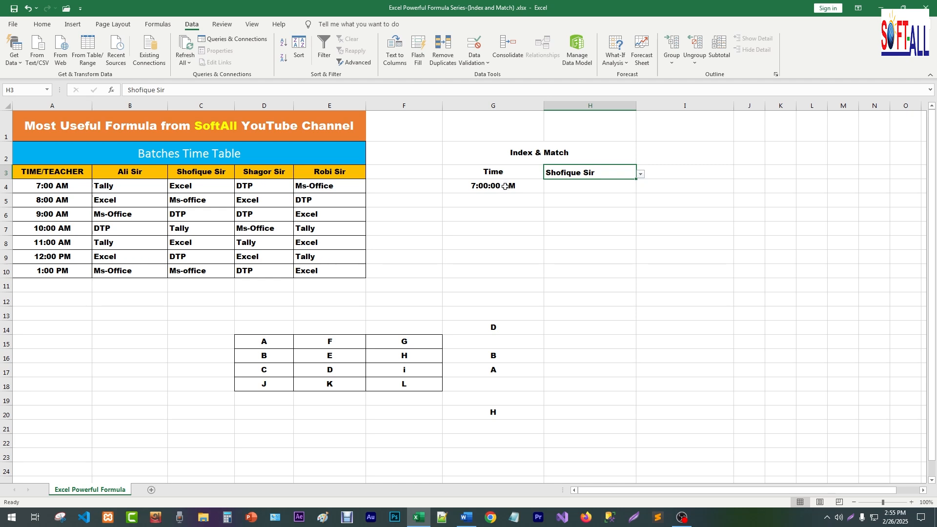
- Begin an INDEX formula in cell H4, below the selected teacher
{"action": "left_click", "coordinate": [561, 187]}
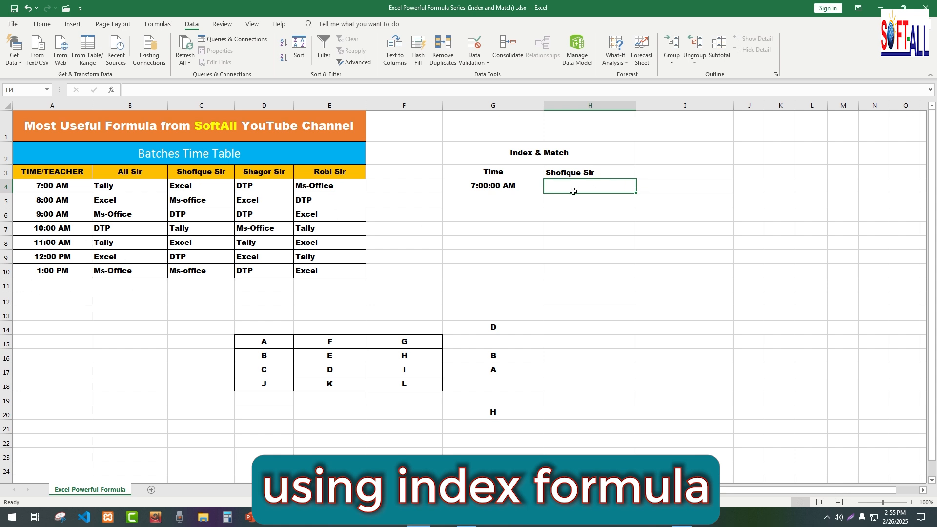
{"action": "type", "text": "=index"}
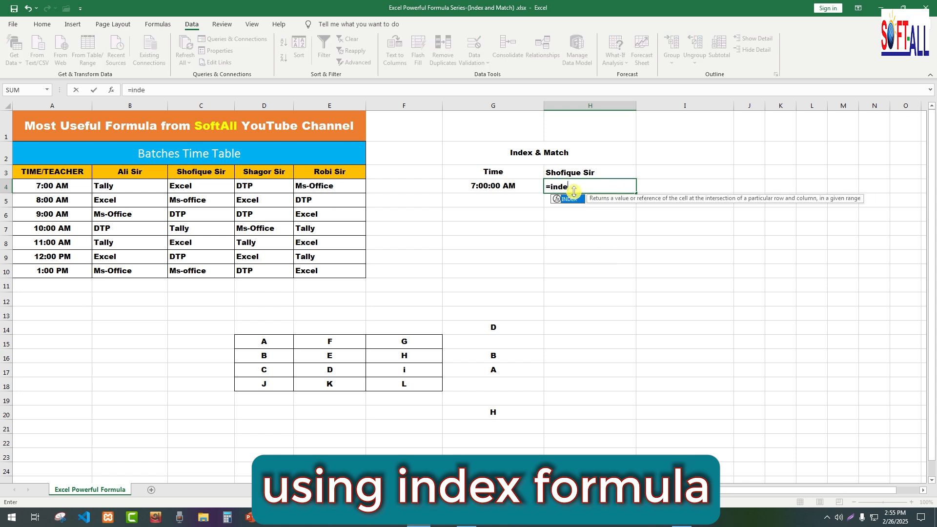
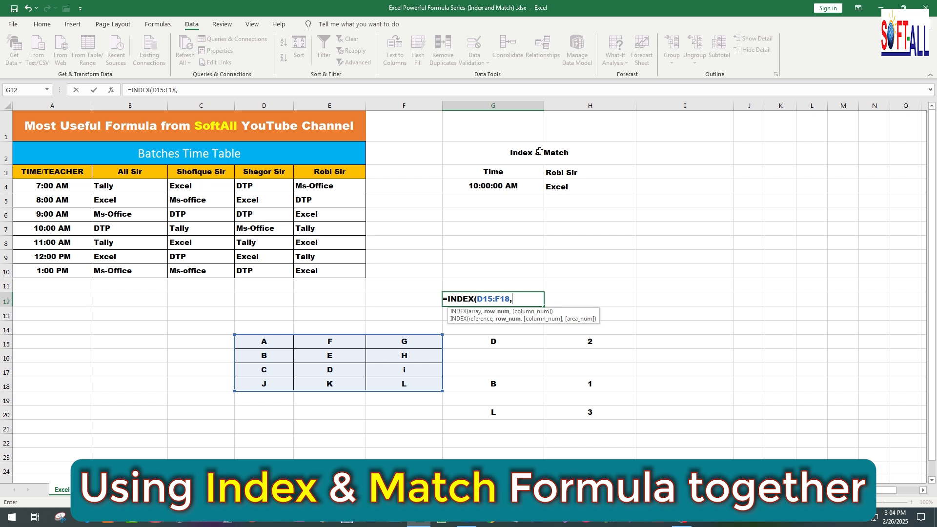
- Complete the formula in cell G12 as =INDEX(D15:F18,3,2), and review its row and column arguments
{"action": "type", "text": ","}
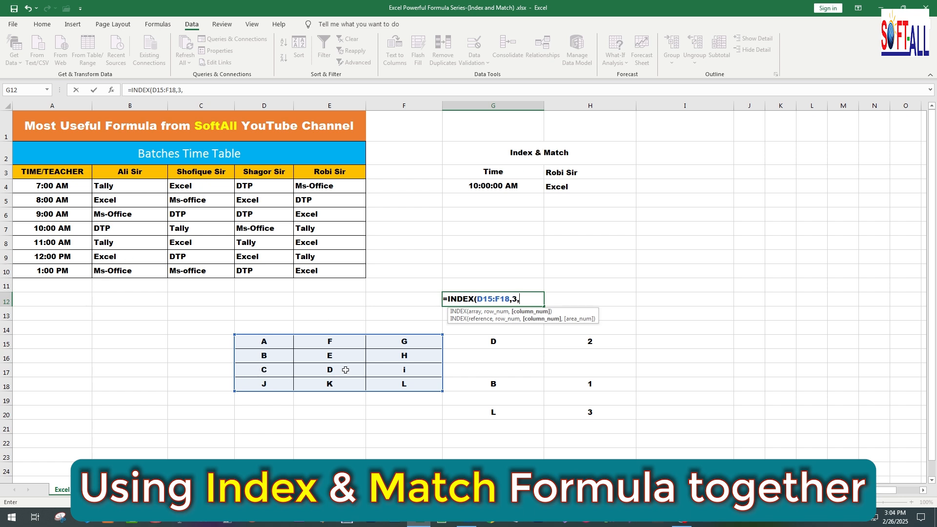
{"action": "type", "text": "2"}
{"action": "key", "text": "Return"}
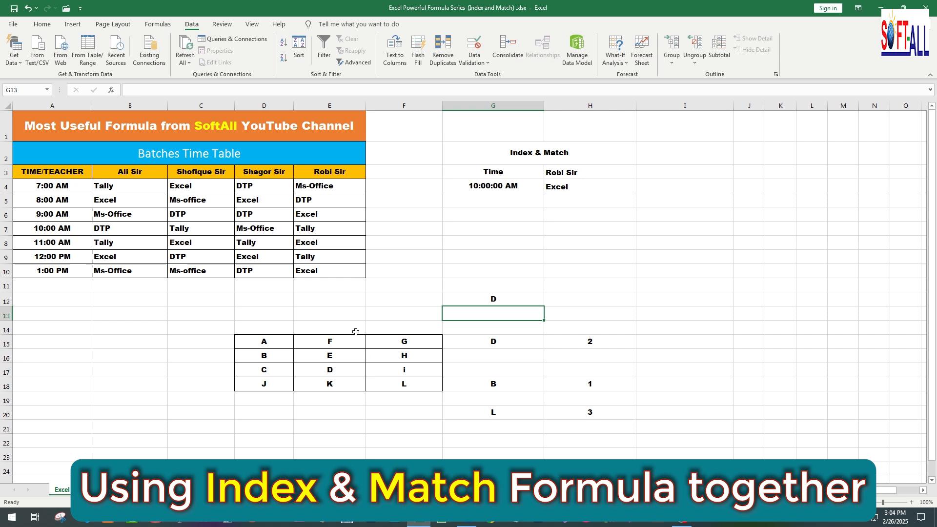
{"action": "double_click", "coordinate": [495, 299]}
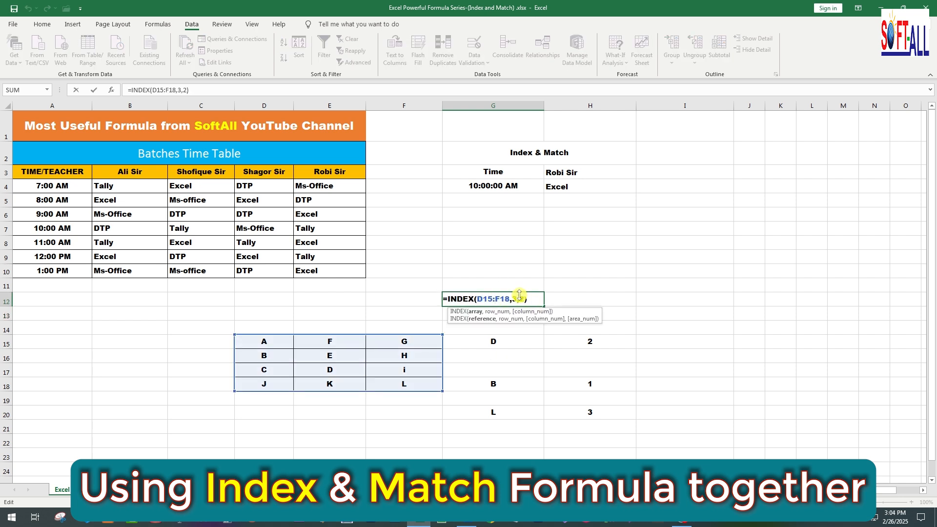
{"action": "double_click", "coordinate": [515, 299]}
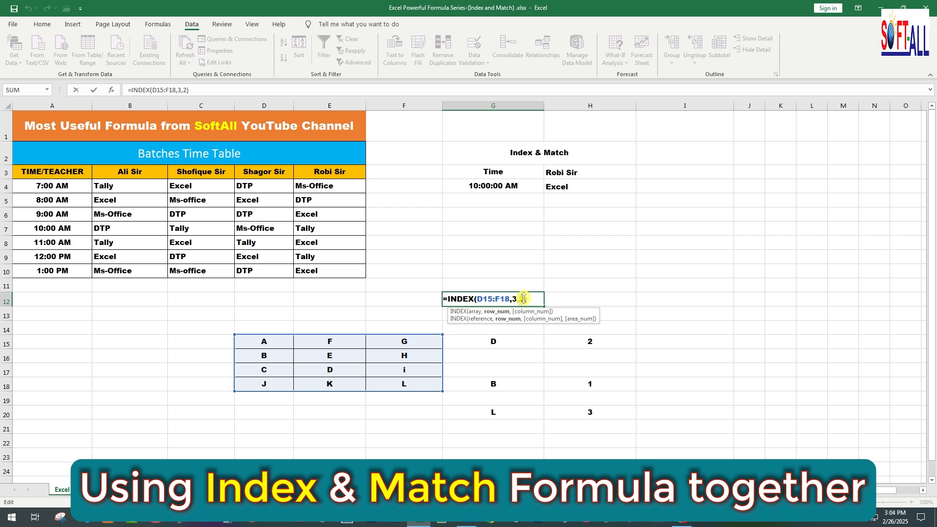
{"action": "double_click", "coordinate": [522, 298]}
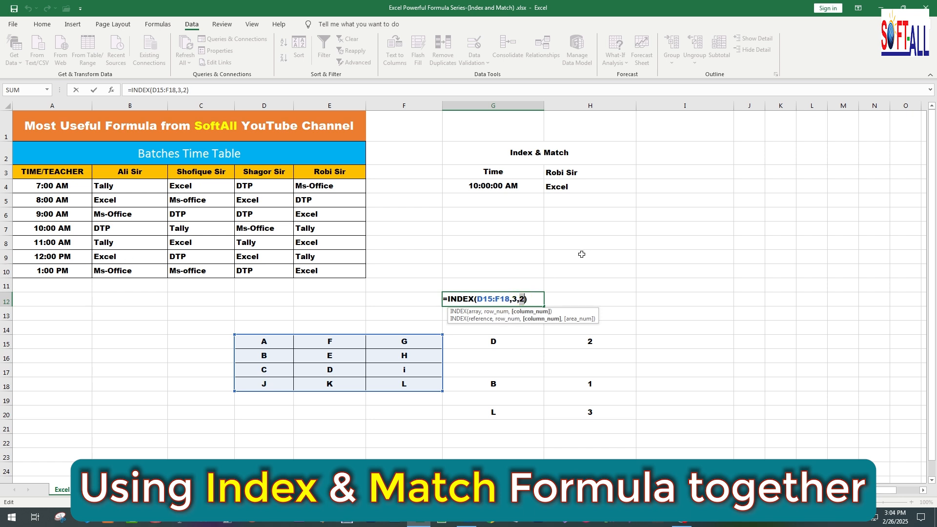
{"action": "key", "text": "Return"}
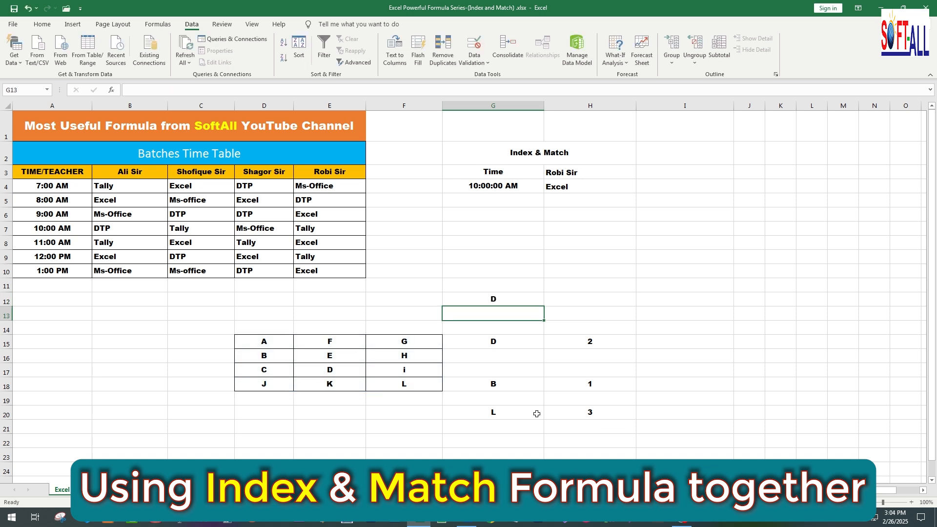
- Replace the fixed row number in cell H4's INDEX formula with MATCH(G4,A3:A10,0)
{"action": "left_click", "coordinate": [571, 184]}
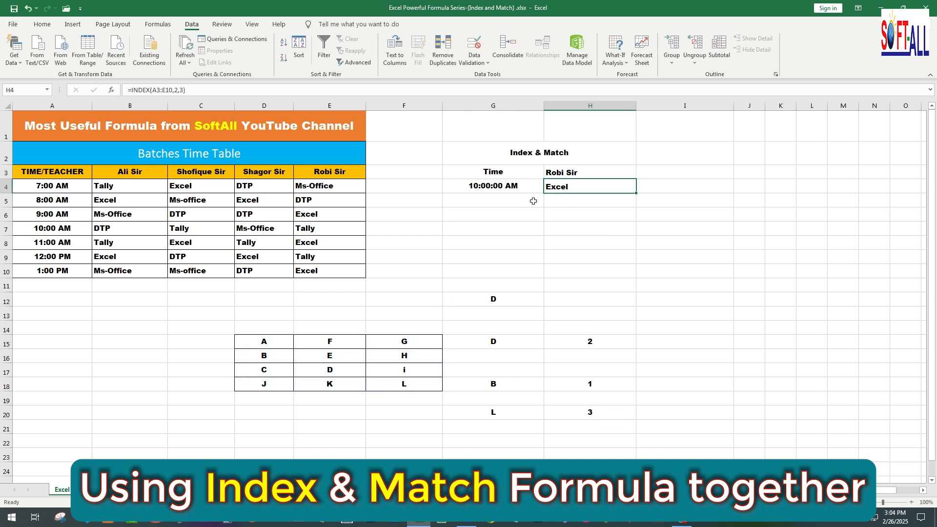
{"action": "double_click", "coordinate": [559, 187]}
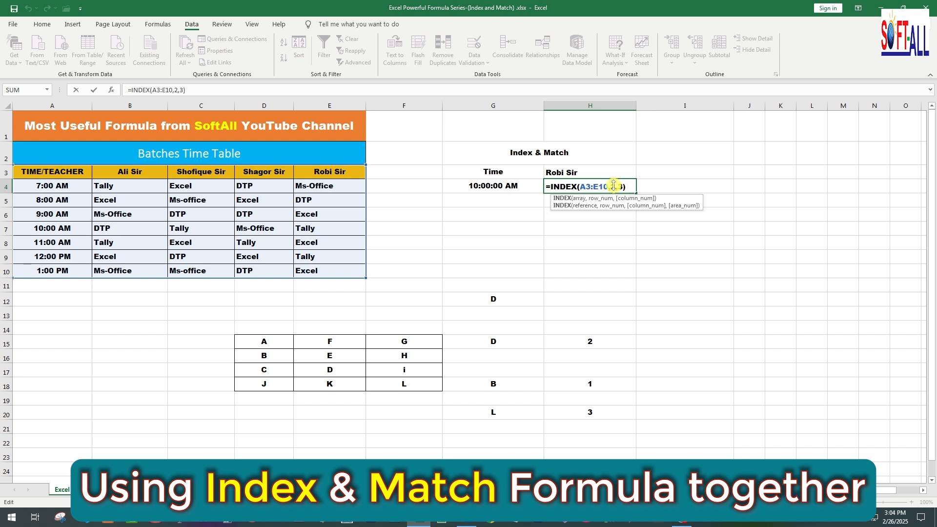
{"action": "left_click", "coordinate": [611, 186]}
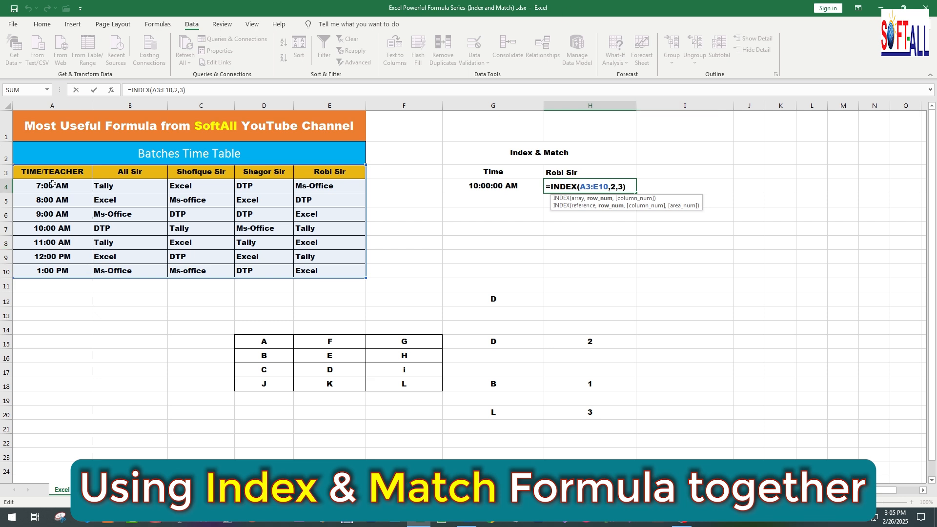
{"action": "key", "text": "Delete"}
{"action": "type", "text": "matc"}
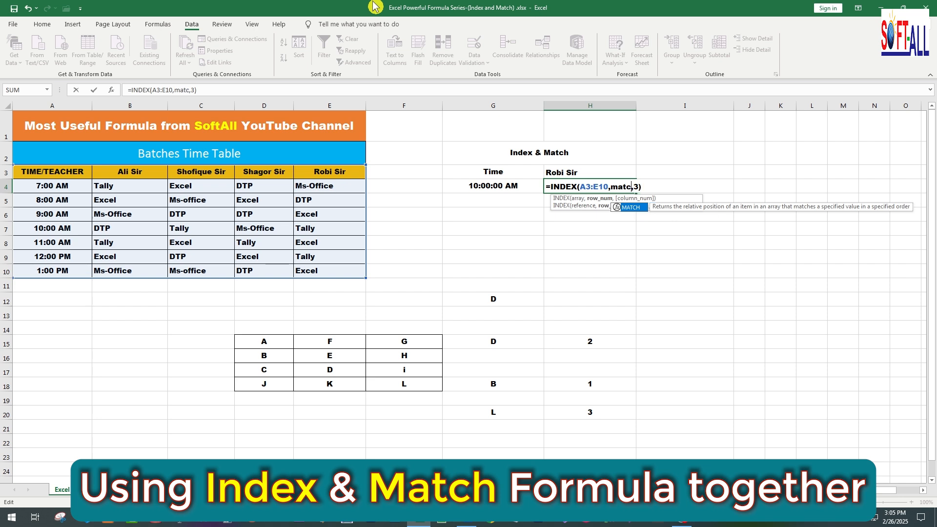
{"action": "type", "text": "h"}
{"action": "key", "text": "Tab"}
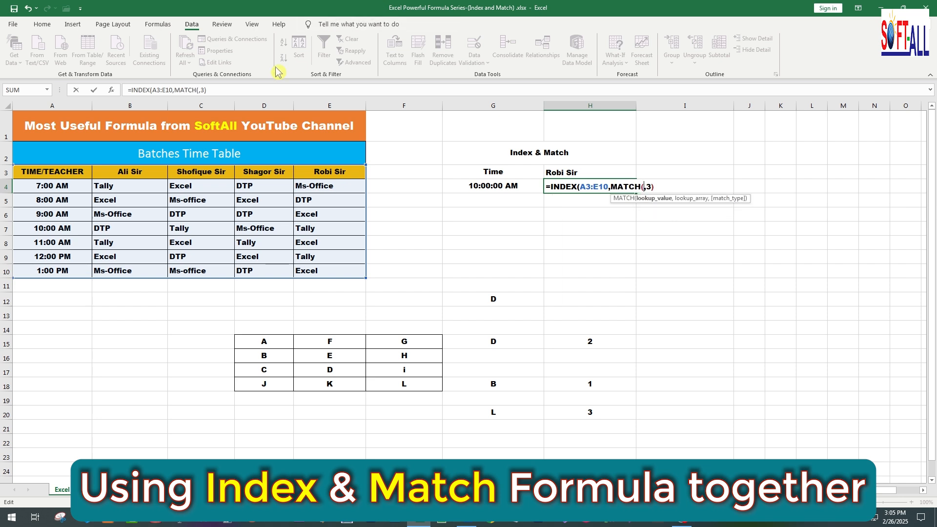
{"action": "left_click", "coordinate": [492, 186]}
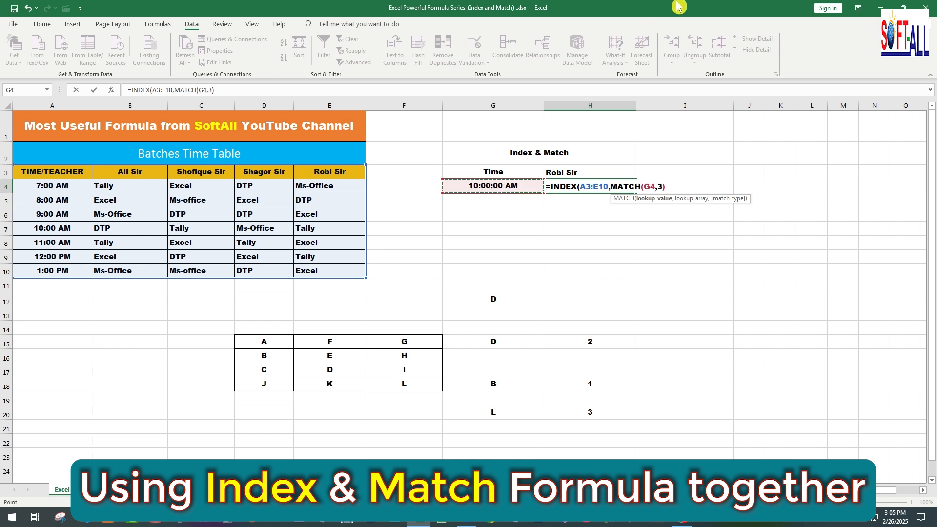
{"action": "type", "text": ","}
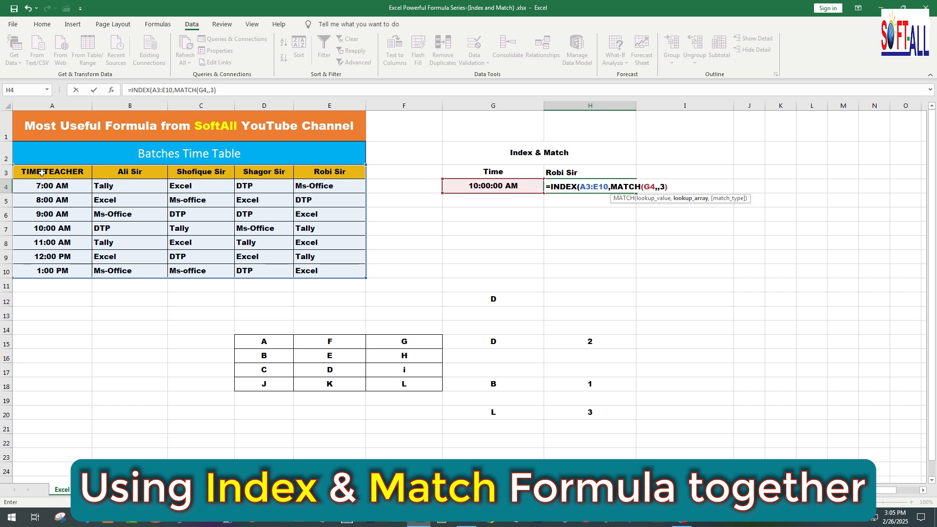
{"action": "left_click_drag", "start_coordinate": [42, 172], "coordinate": [37, 270]}
{"action": "type", "text": ",0"}
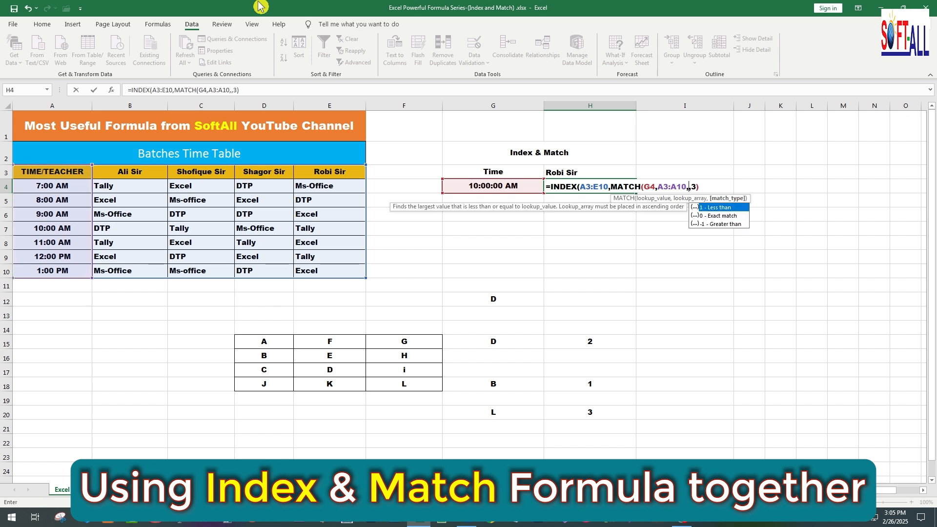
{"action": "type", "text": ")"}
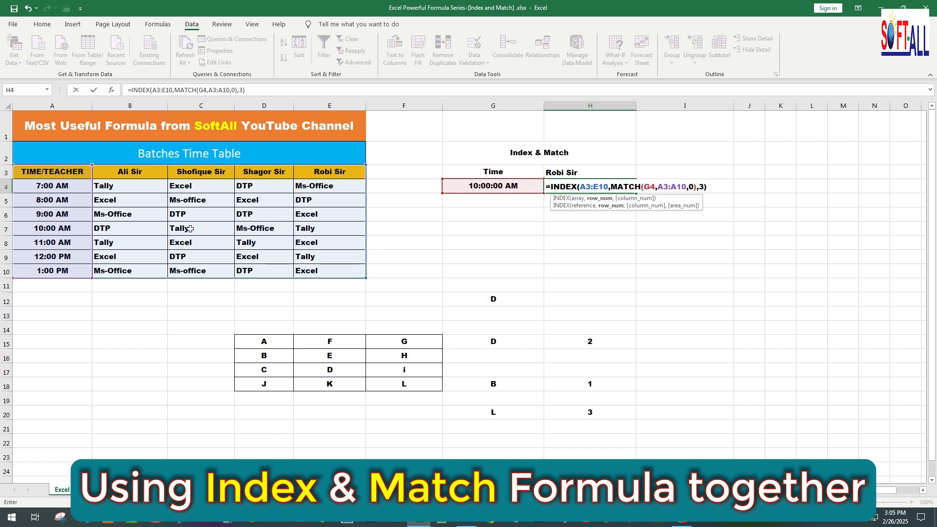
{"action": "key", "text": "Return"}
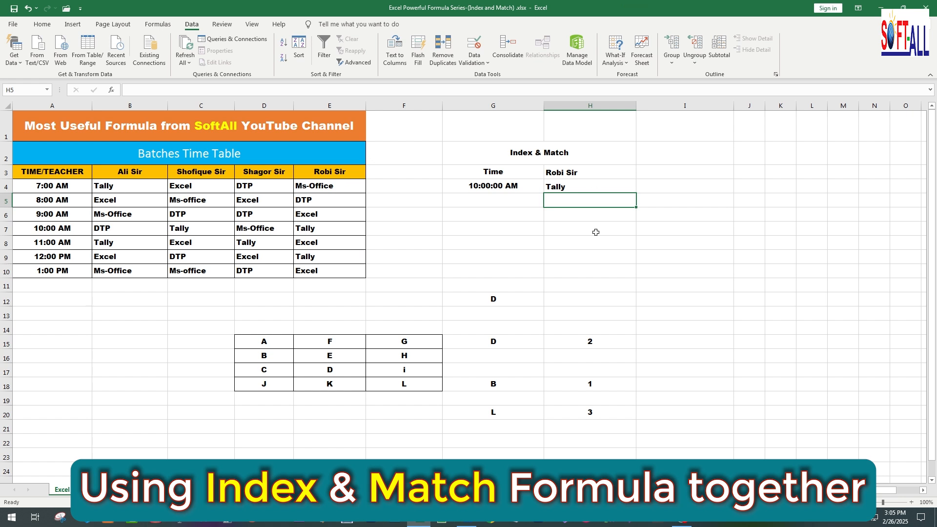
- Choose 9:00 AM from the time dropdown in cell G4 to test the row lookup
{"action": "left_click", "coordinate": [581, 169]}
{"action": "left_click", "coordinate": [488, 185]}
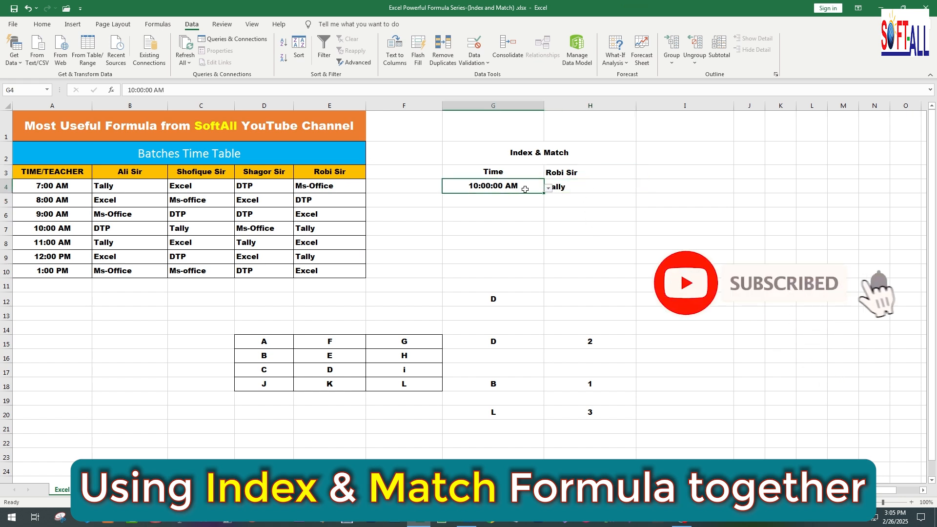
{"action": "left_click", "coordinate": [548, 188]}
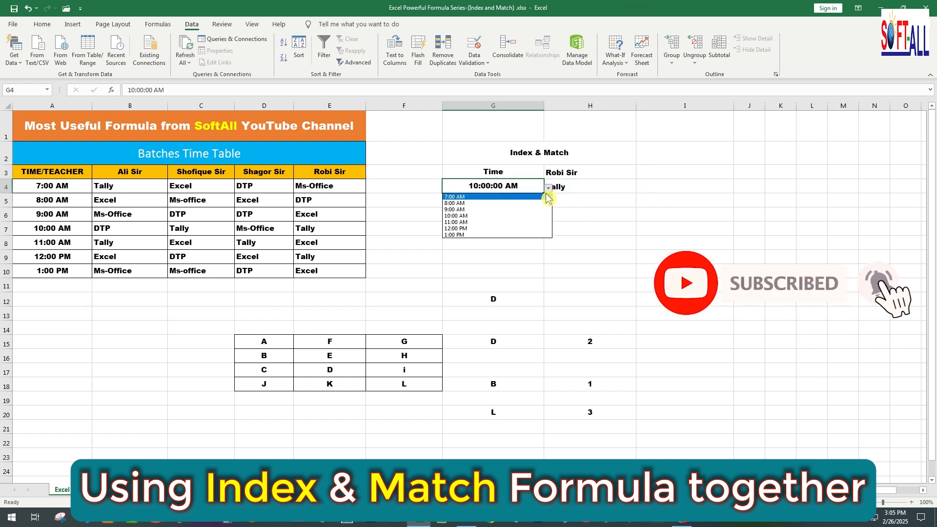
{"action": "left_click", "coordinate": [455, 210]}
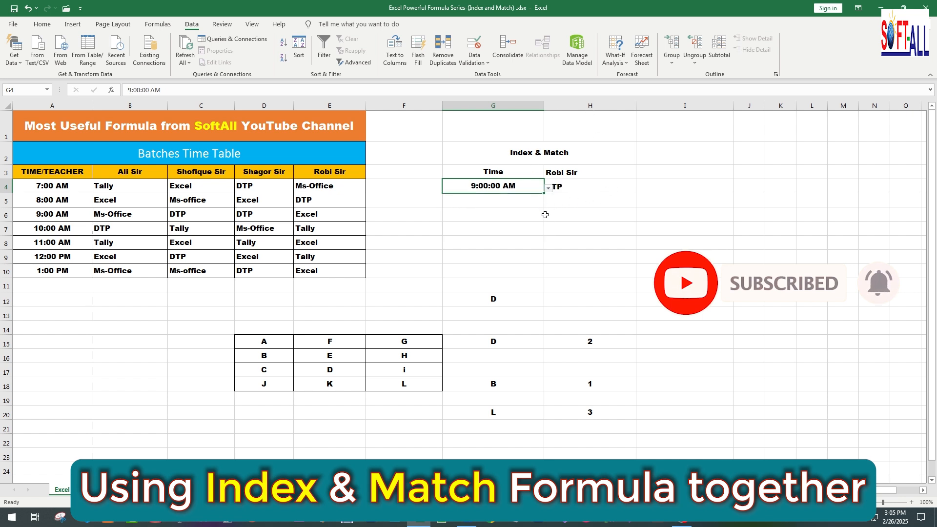
{"action": "left_click", "coordinate": [540, 230]}
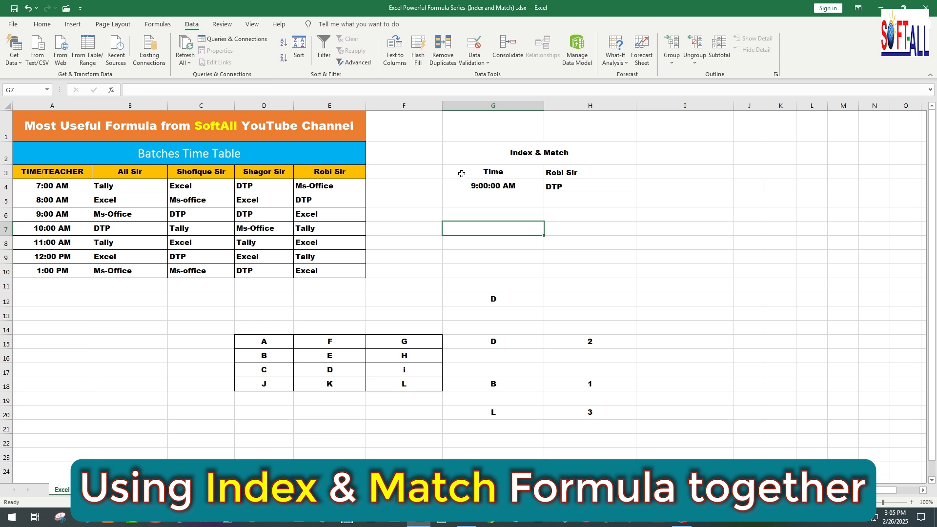
- Center the contents of cells G3:H4 vertically and horizontally
{"action": "left_click_drag", "start_coordinate": [460, 174], "coordinate": [558, 190]}
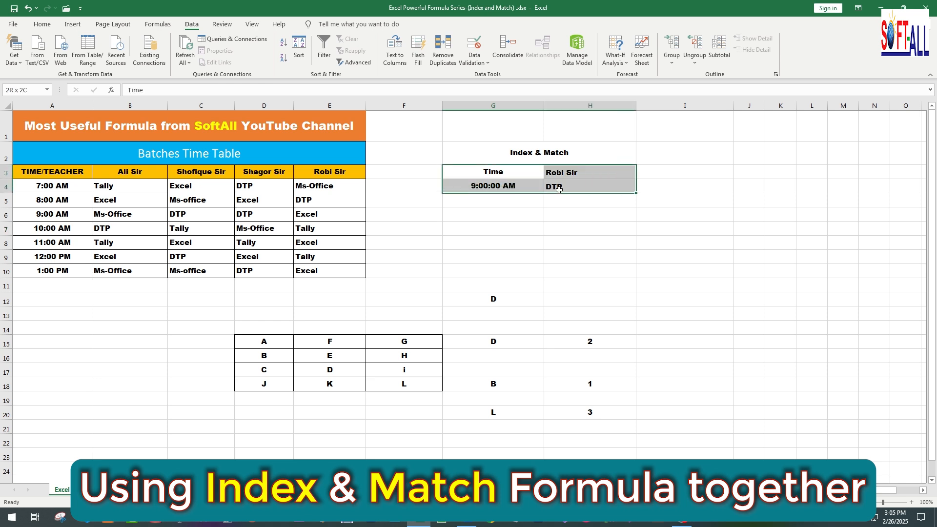
{"action": "left_click", "coordinate": [42, 24]}
{"action": "left_click", "coordinate": [214, 43]}
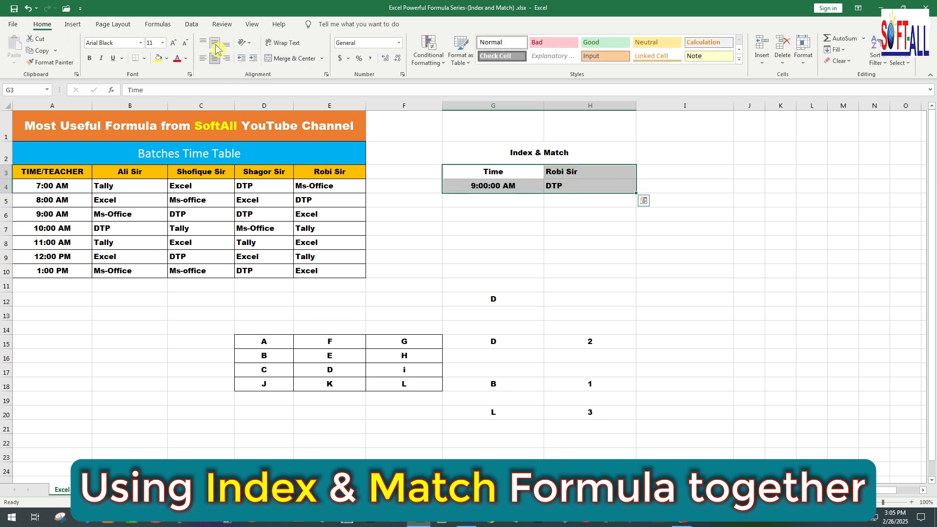
{"action": "left_click", "coordinate": [214, 58]}
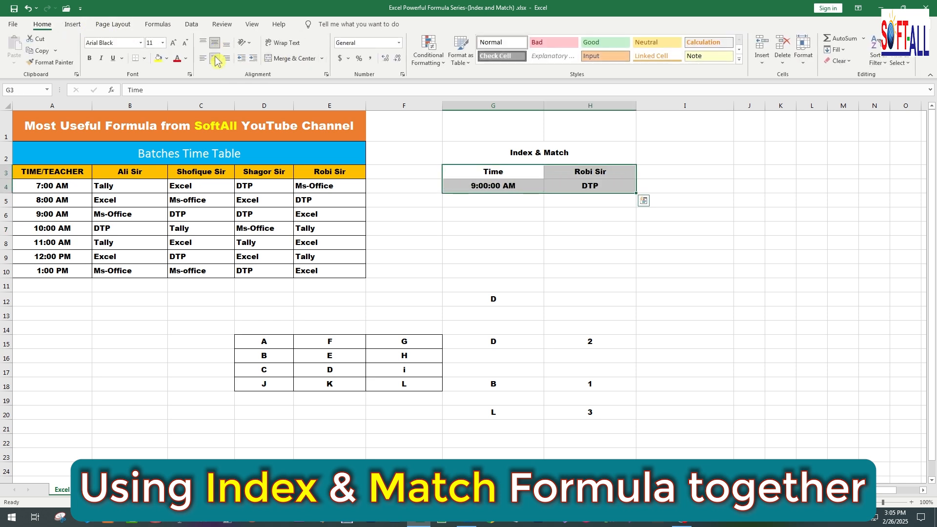
{"action": "left_click", "coordinate": [516, 224]}
- Check the time choices in cell G4's dropdown and review the INDEX and MATCH formula in cell H4
{"action": "left_click", "coordinate": [527, 186]}
{"action": "left_click", "coordinate": [548, 189]}
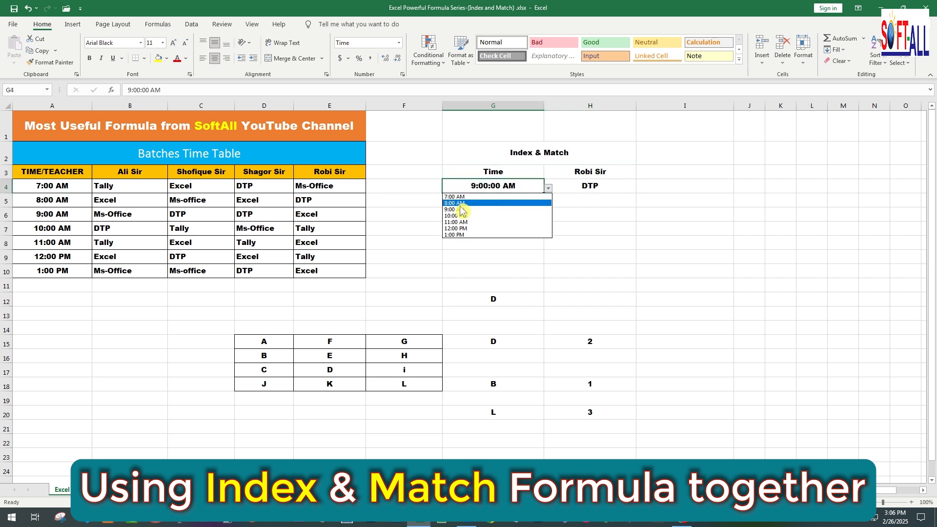
{"action": "left_click", "coordinate": [457, 197]}
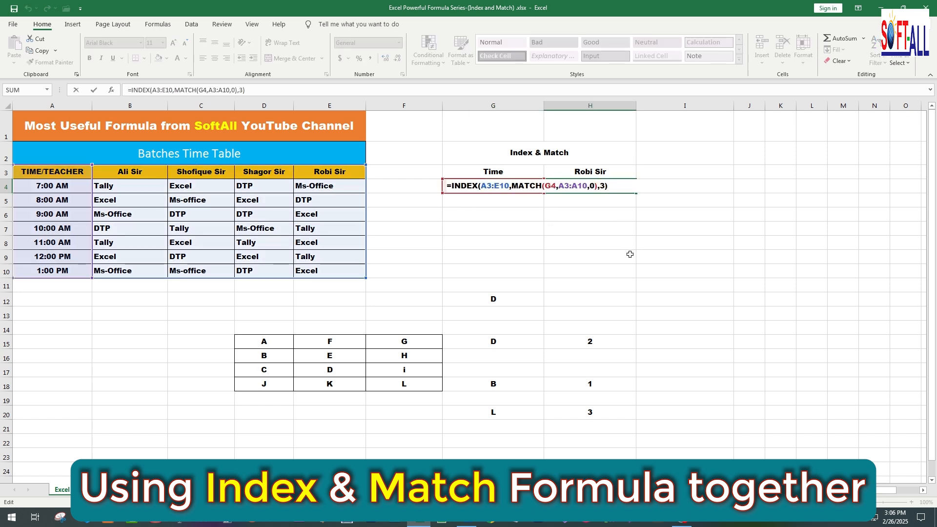
{"action": "key", "text": "Return"}
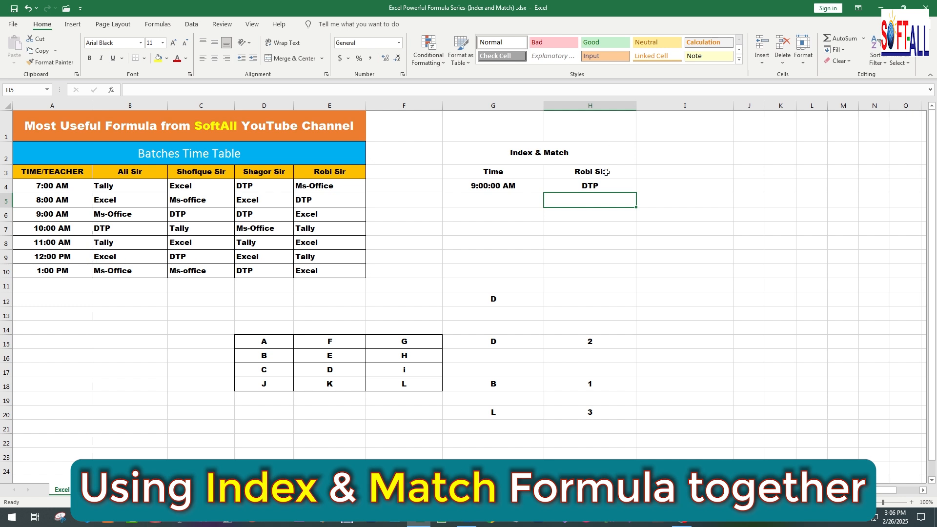
- Replace the fixed column number 3 in cell H4's INDEX formula with MATCH(H3,A3:E3,0)
{"action": "double_click", "coordinate": [587, 189]}
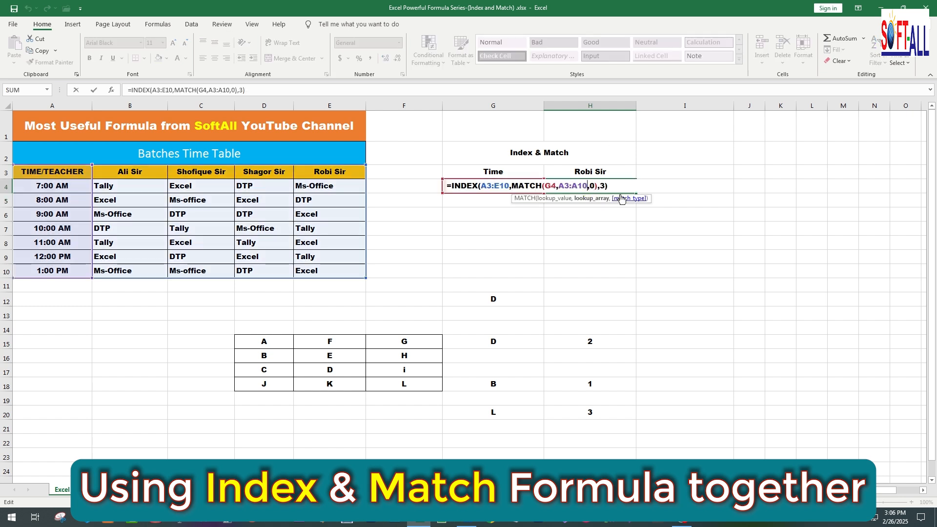
{"action": "key", "text": "BackSpace"}
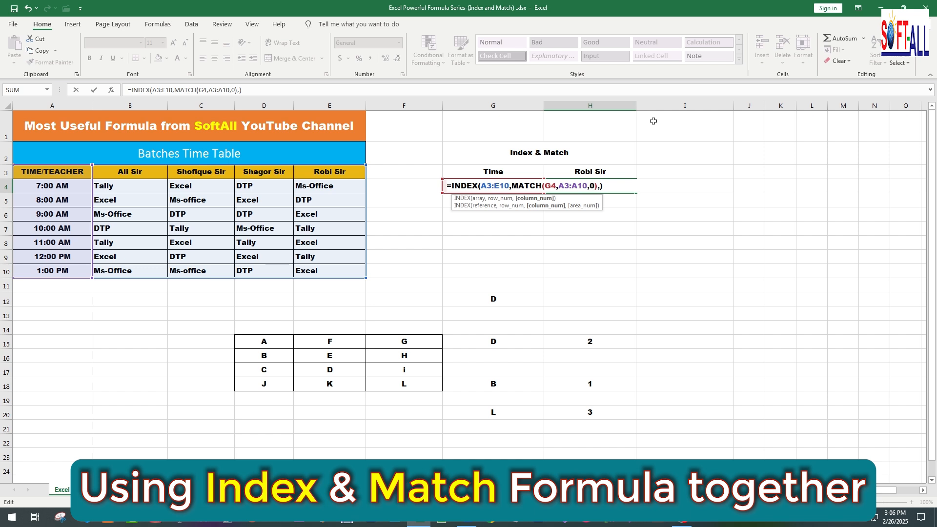
{"action": "type", "text": "match"}
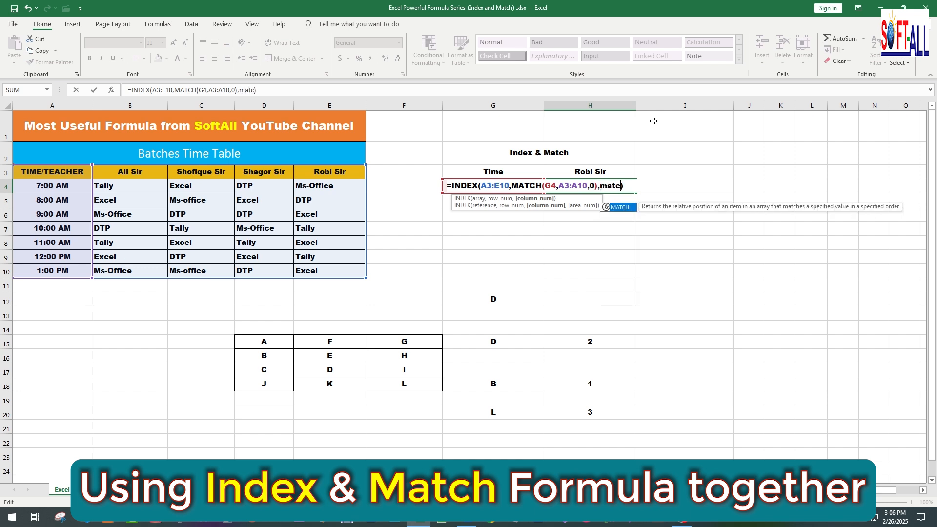
{"action": "type", "text": "()"}
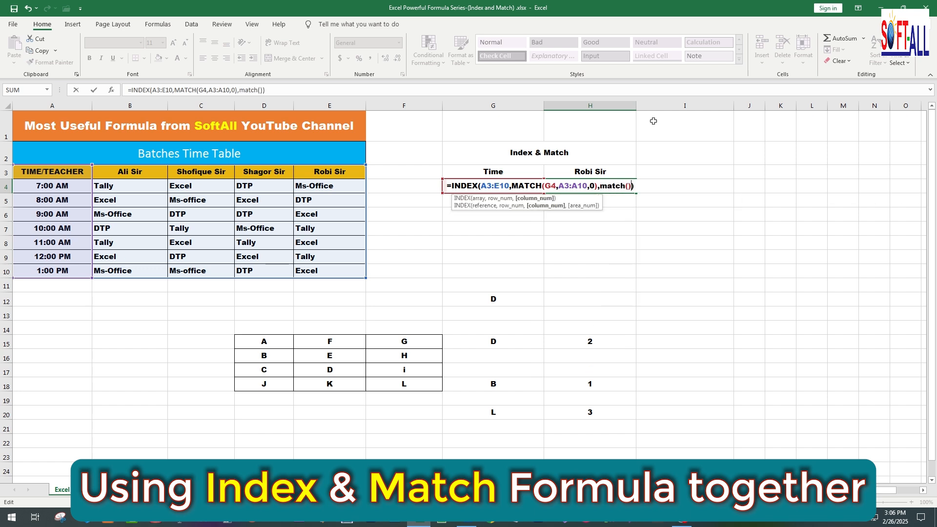
{"action": "key", "text": "Left"}
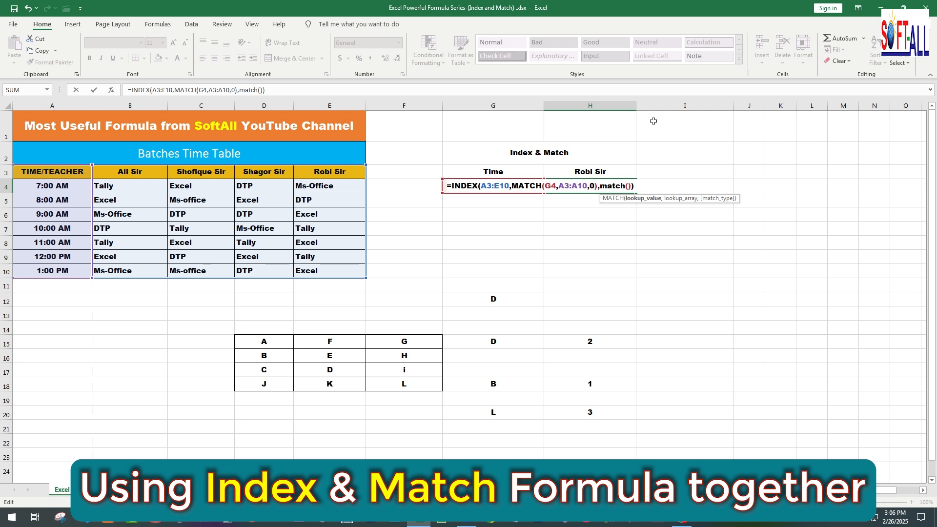
{"action": "left_click", "coordinate": [599, 170]}
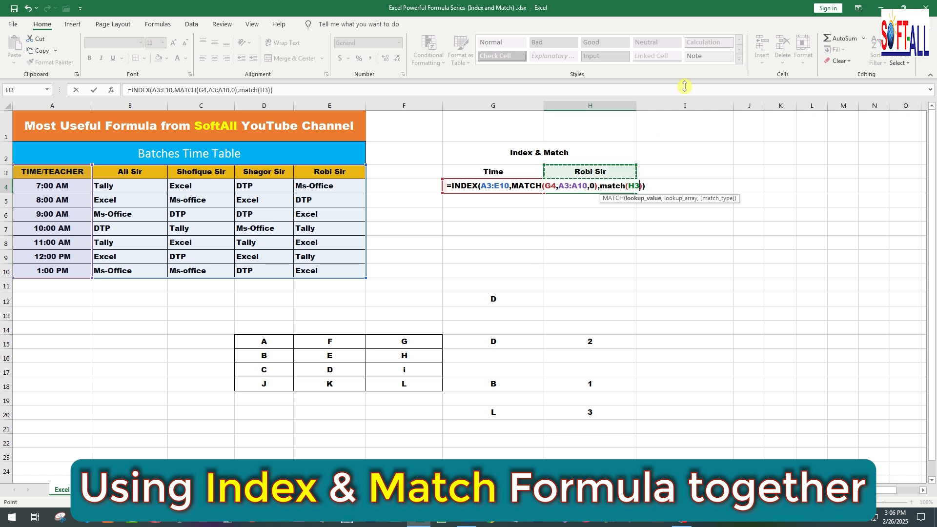
{"action": "type", "text": ","}
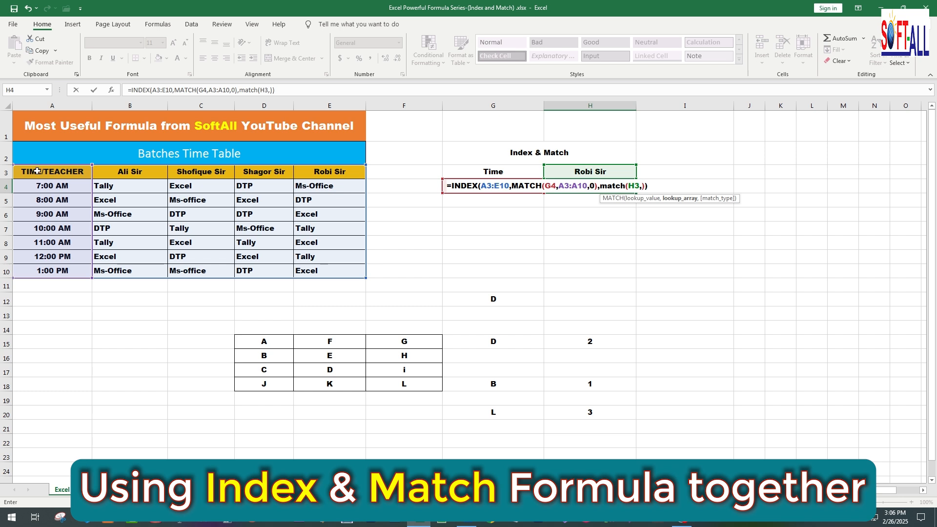
{"action": "left_click_drag", "start_coordinate": [37, 170], "coordinate": [300, 173]}
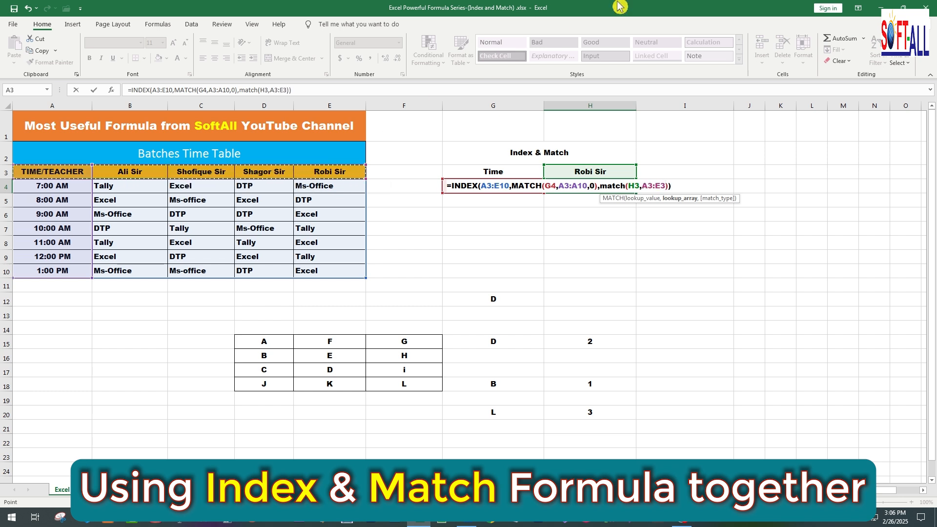
{"action": "type", "text": ",0"}
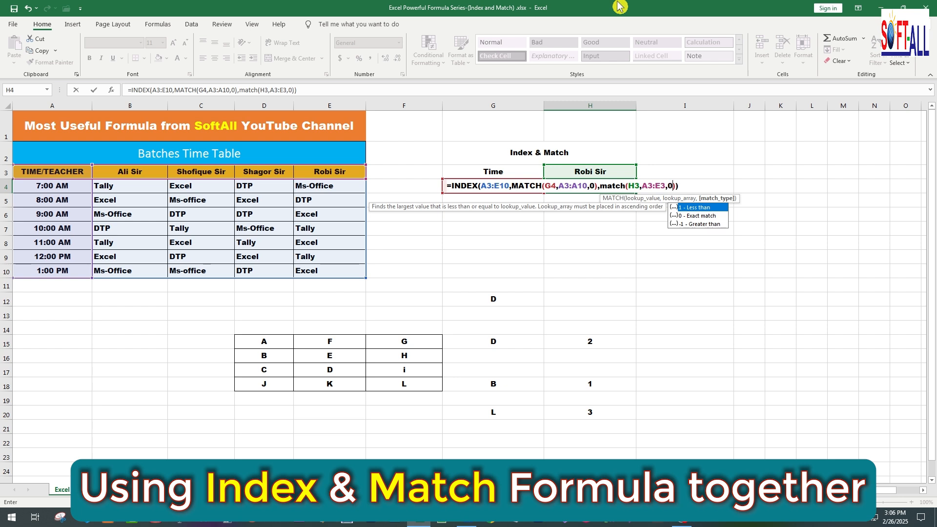
{"action": "key", "text": "Return"}
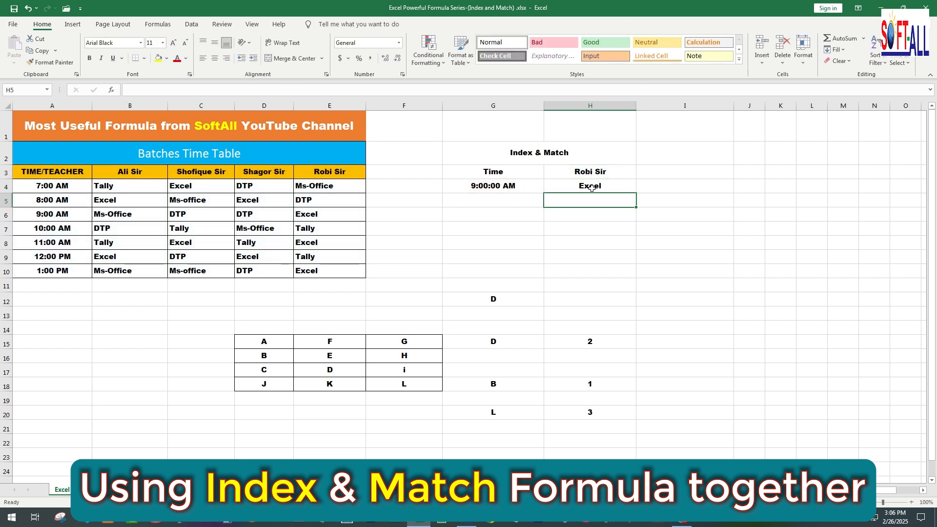
- Test the two-way lookup by choosing 12:00 PM in cell G4 and the third teacher in cell H3
{"action": "left_click", "coordinate": [510, 185]}
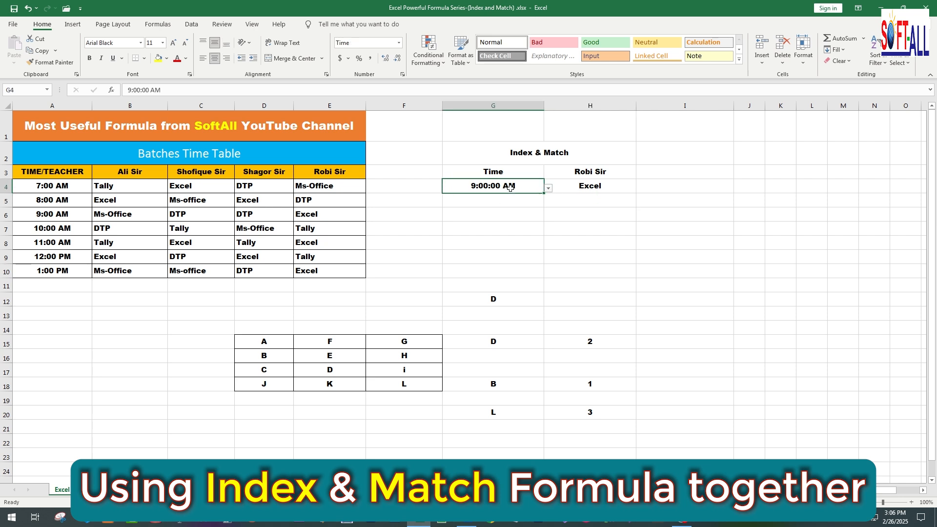
{"action": "left_click", "coordinate": [548, 188]}
{"action": "left_click", "coordinate": [505, 228]}
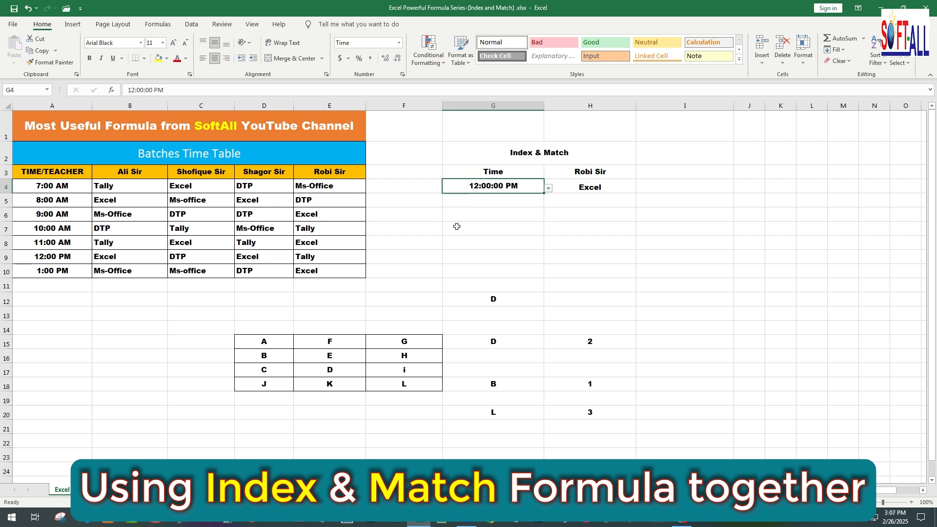
{"action": "left_click", "coordinate": [603, 173]}
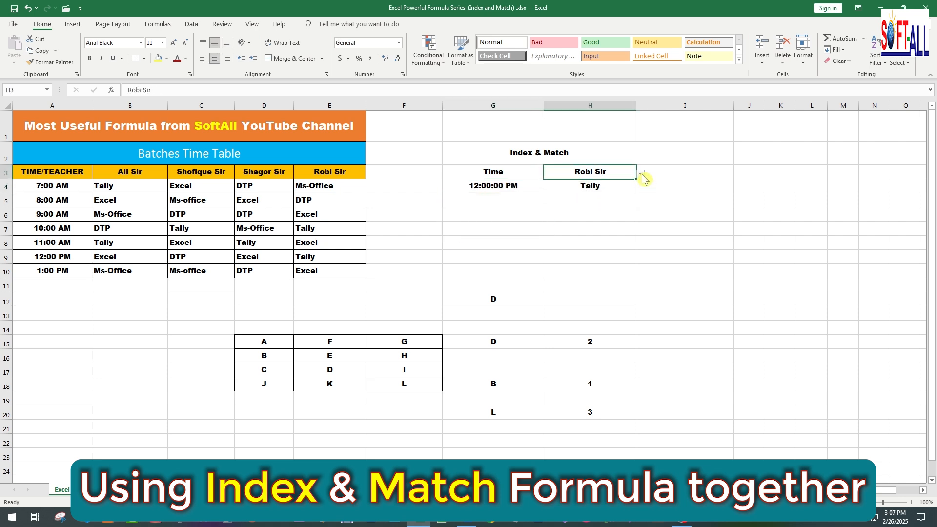
{"action": "left_click", "coordinate": [640, 175]}
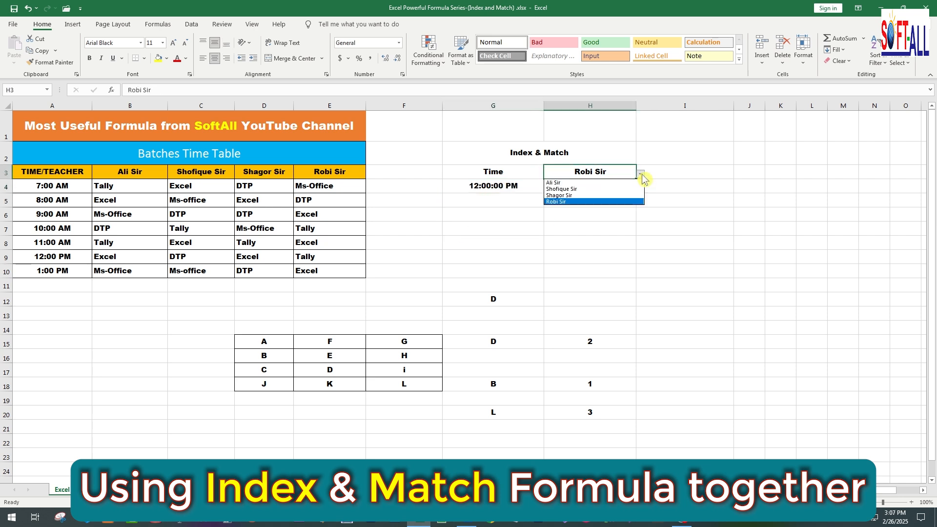
{"action": "left_click", "coordinate": [570, 197]}
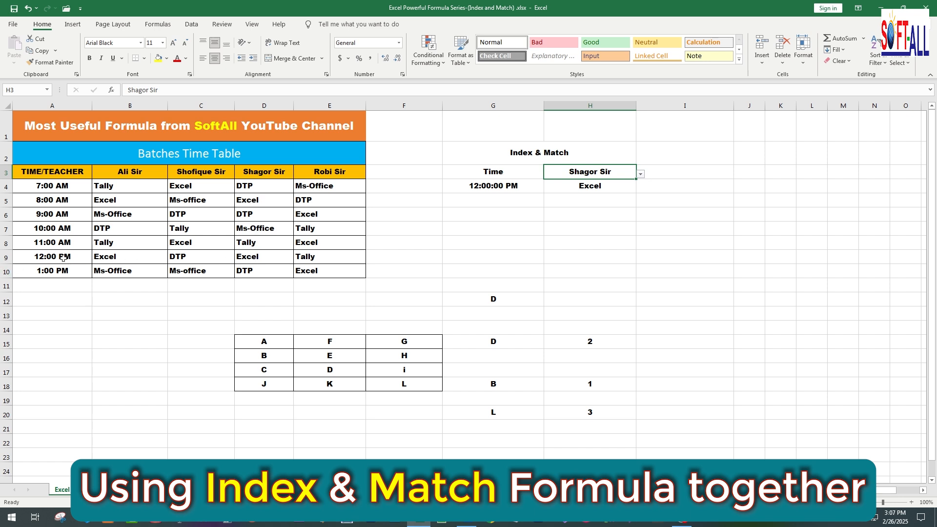
- Test the two-way lookup by choosing 1:00 PM in cell G4 and the first teacher in cell H3
{"action": "left_click", "coordinate": [500, 188]}
{"action": "left_click", "coordinate": [548, 188]}
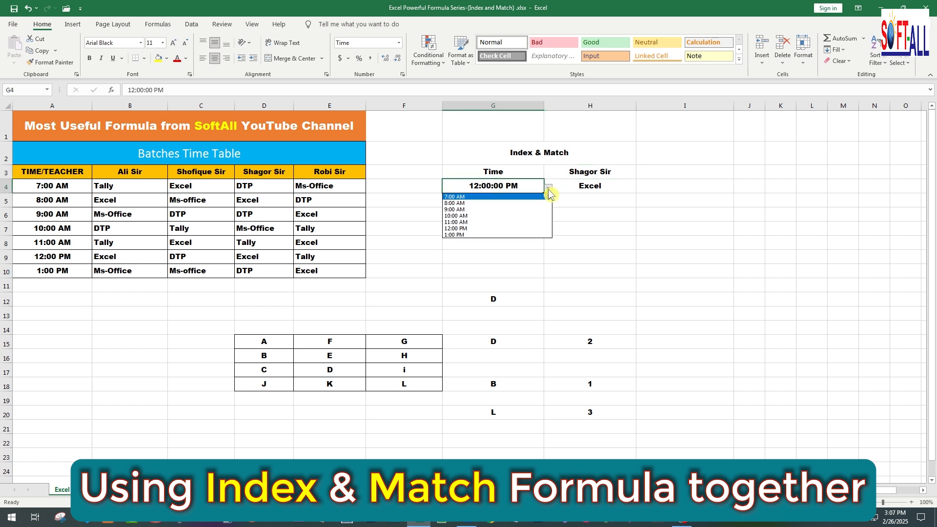
{"action": "left_click", "coordinate": [454, 235]}
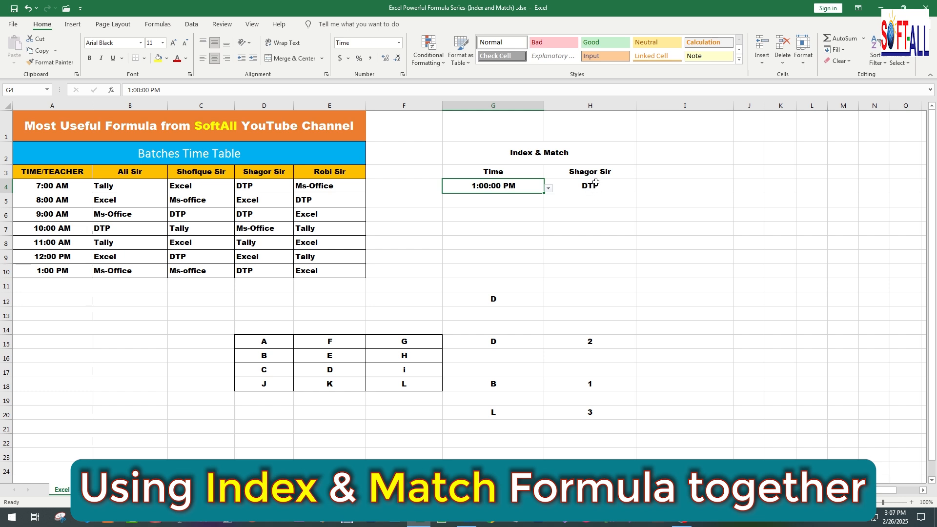
{"action": "left_click", "coordinate": [611, 177]}
{"action": "left_click", "coordinate": [640, 174]}
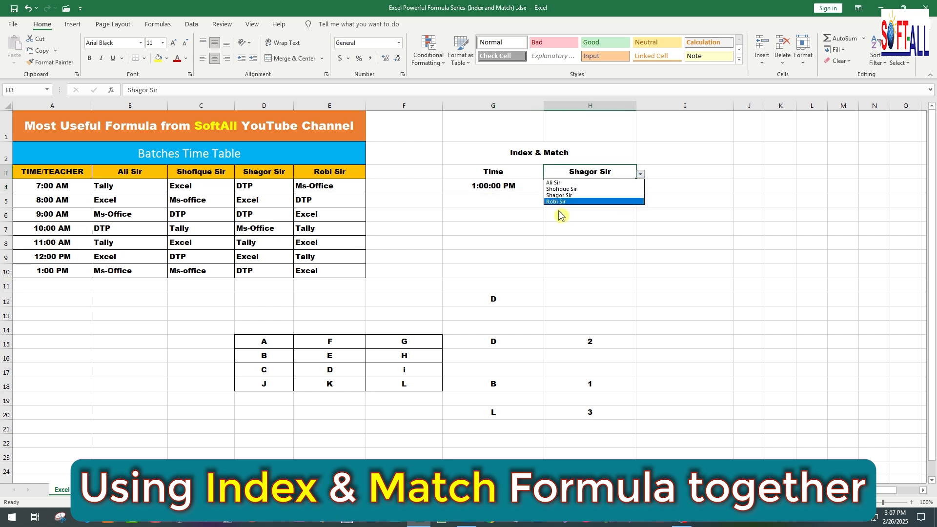
{"action": "left_click", "coordinate": [554, 183]}
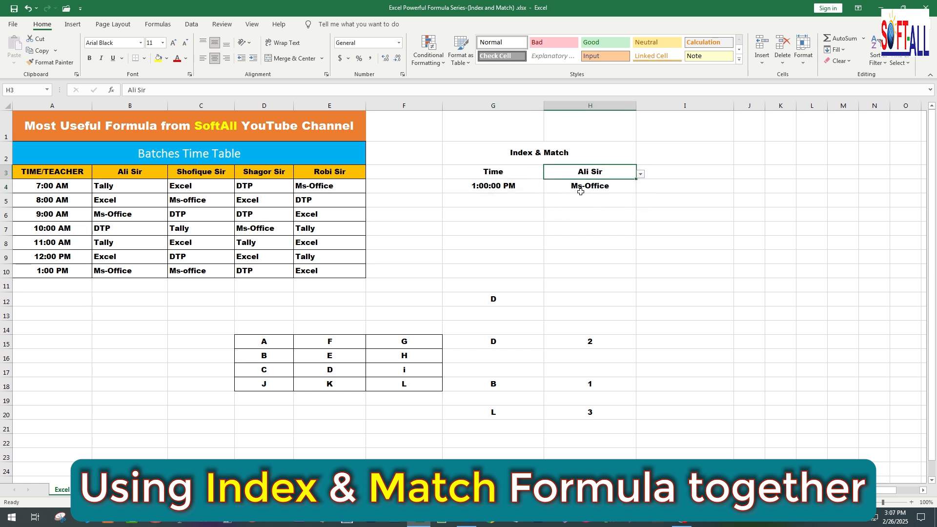
- Test the 1:00 PM lookup for other teachers by choosing the third and finally the fourth teacher in cell H3
{"action": "left_click", "coordinate": [640, 174]}
{"action": "left_click", "coordinate": [614, 197]}
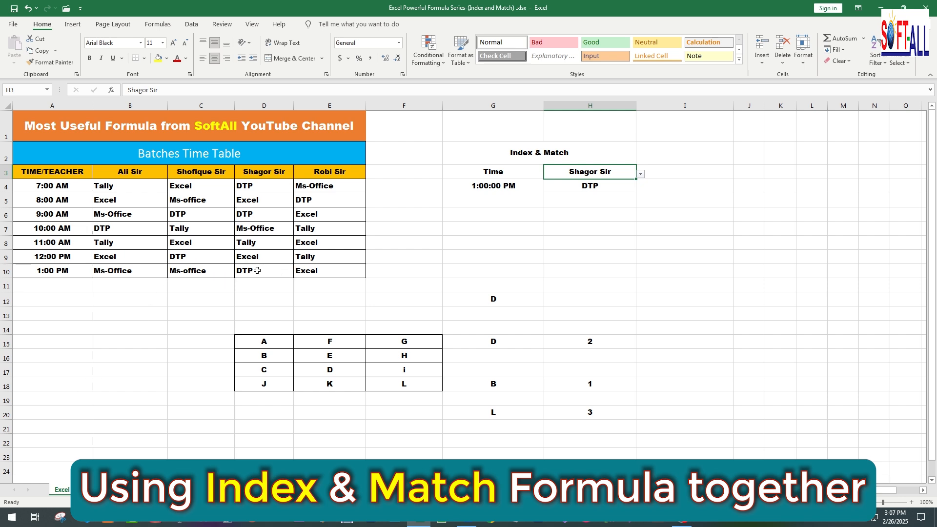
{"action": "left_click", "coordinate": [640, 174]}
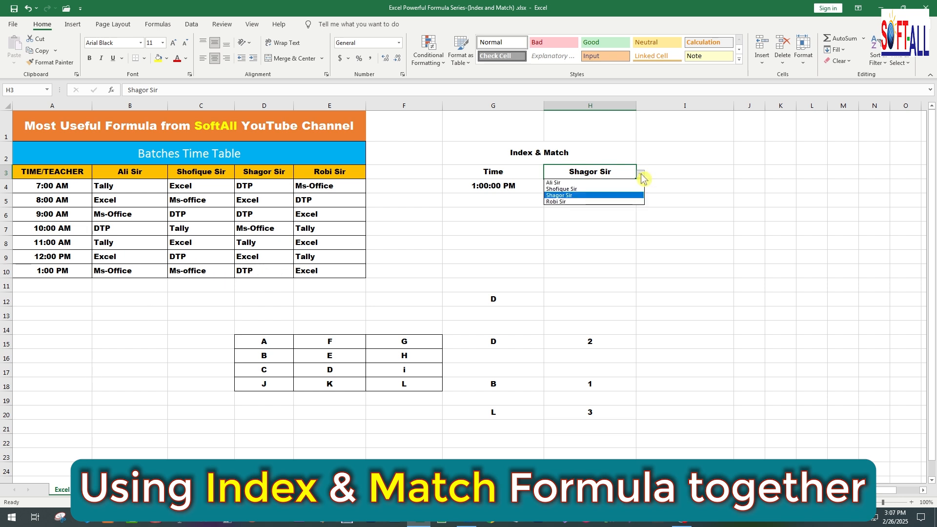
{"action": "left_click", "coordinate": [558, 195]}
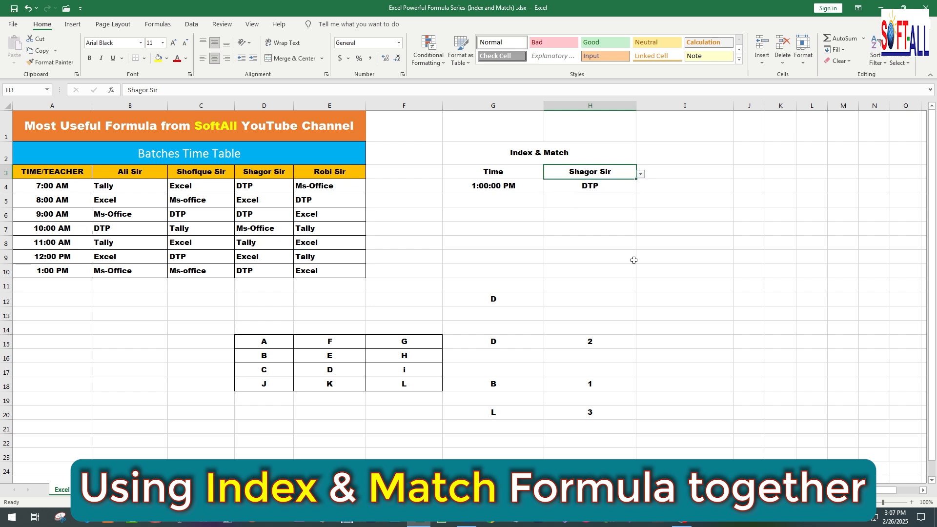
{"action": "left_click", "coordinate": [640, 174]}
{"action": "left_click", "coordinate": [568, 202]}
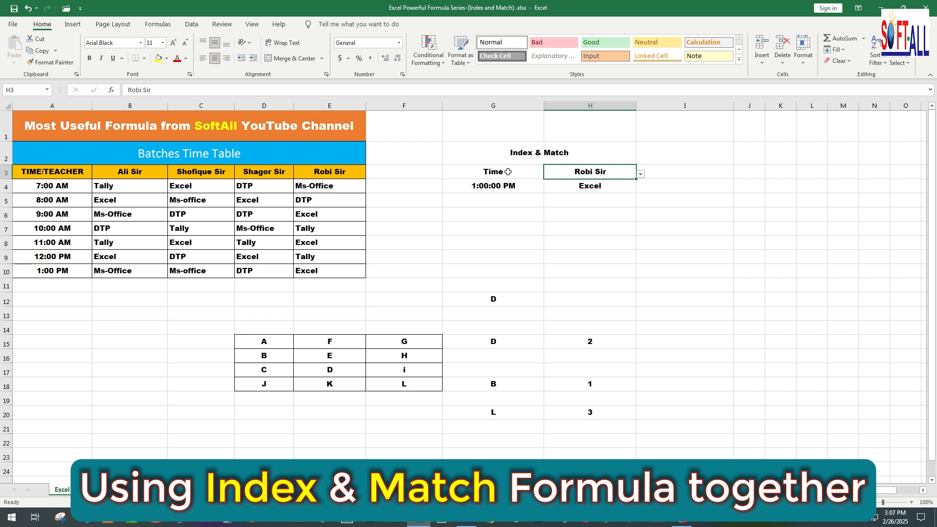
- Set the lookup time in cell G4 to 10:00 AM and choose the second teacher in cell H3
{"action": "left_click", "coordinate": [526, 187]}
{"action": "left_click", "coordinate": [548, 189]}
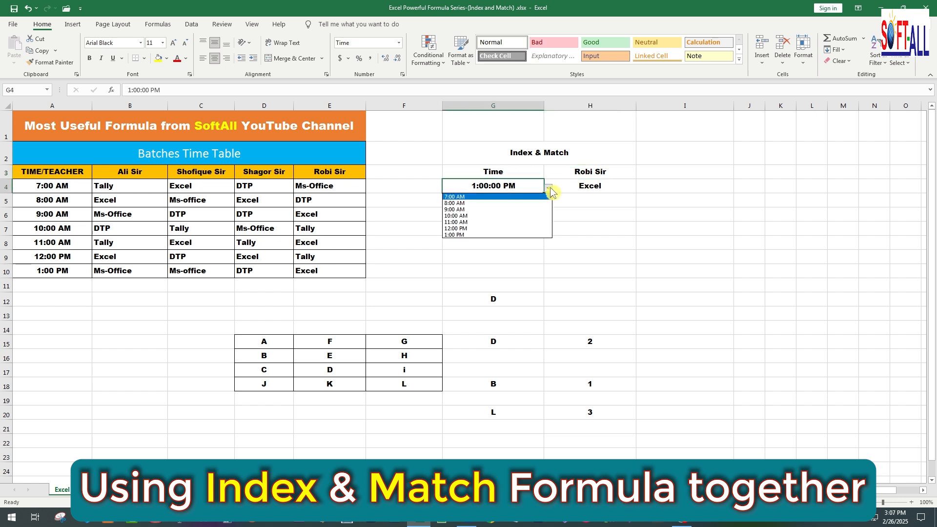
{"action": "left_click", "coordinate": [458, 216]}
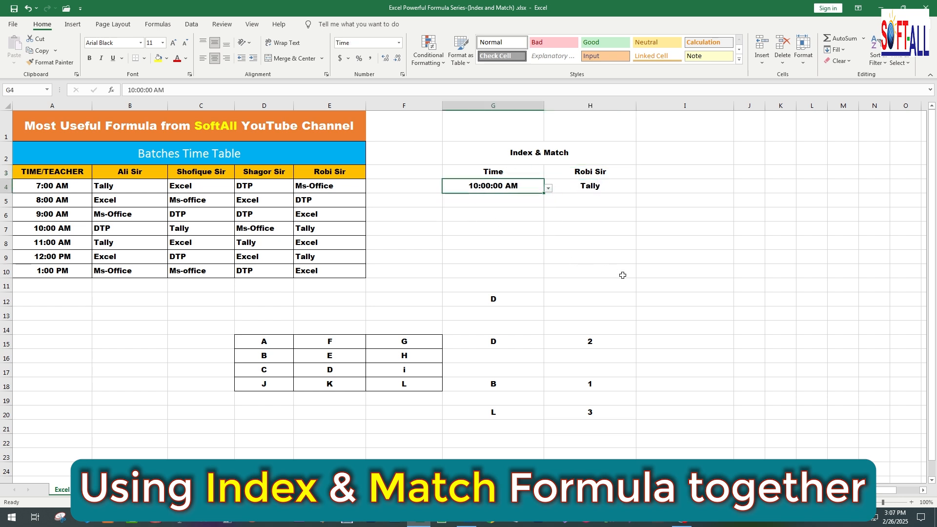
{"action": "left_click", "coordinate": [612, 171]}
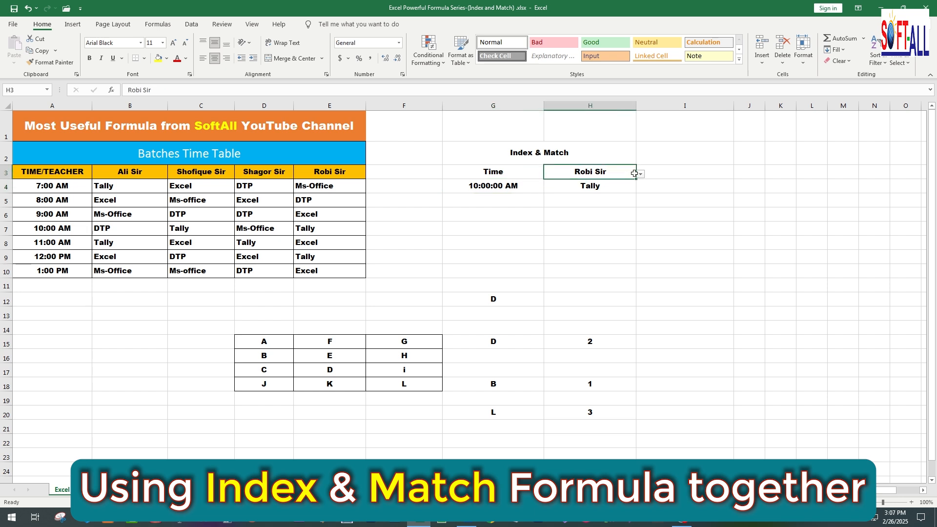
{"action": "left_click", "coordinate": [641, 176]}
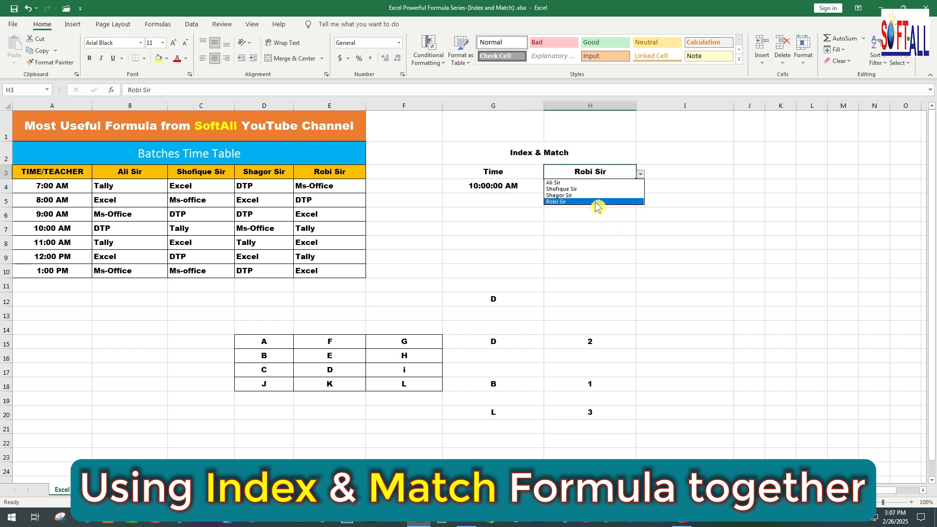
{"action": "left_click", "coordinate": [566, 189]}
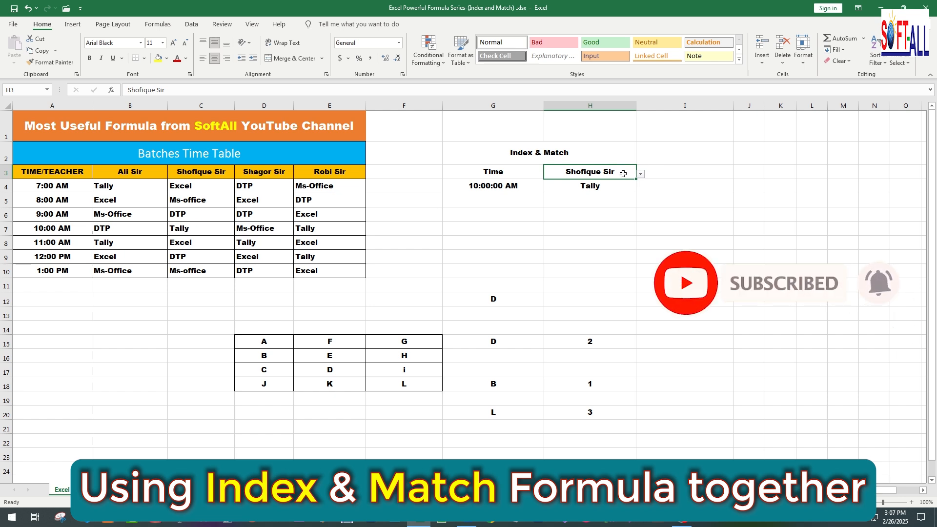
- Switch the teacher in cell H3 to the third one for the 10:00 AM lookup and leave the lookup cells
{"action": "left_click", "coordinate": [640, 174]}
{"action": "left_click", "coordinate": [615, 197]}
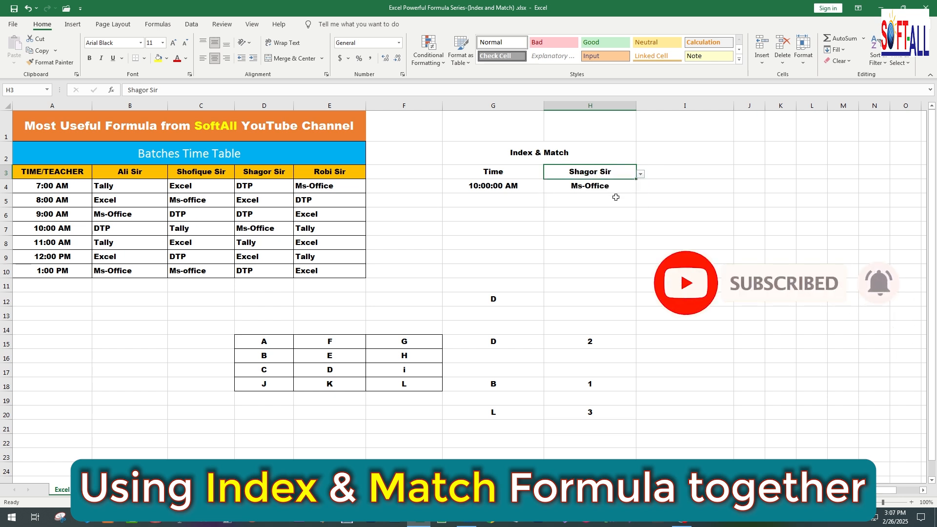
{"action": "left_click", "coordinate": [538, 241]}
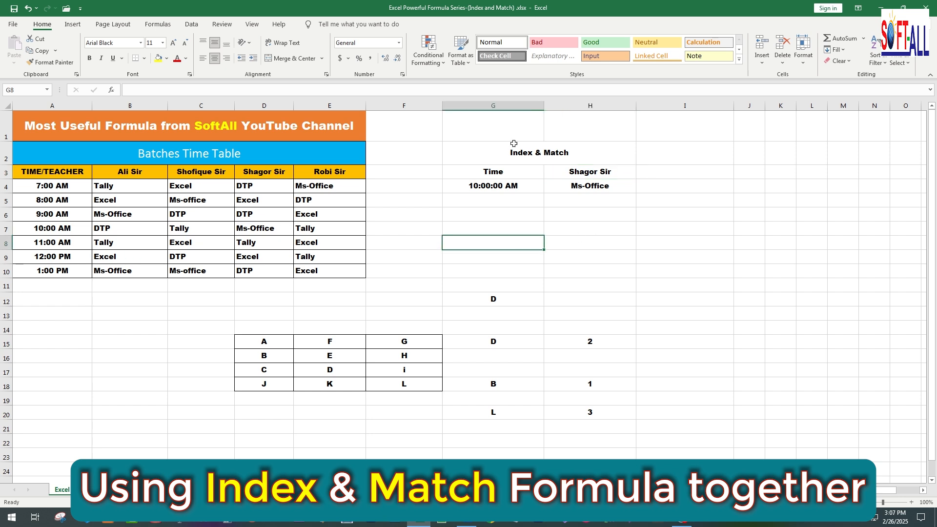
{"action": "left_click", "coordinate": [606, 274]}
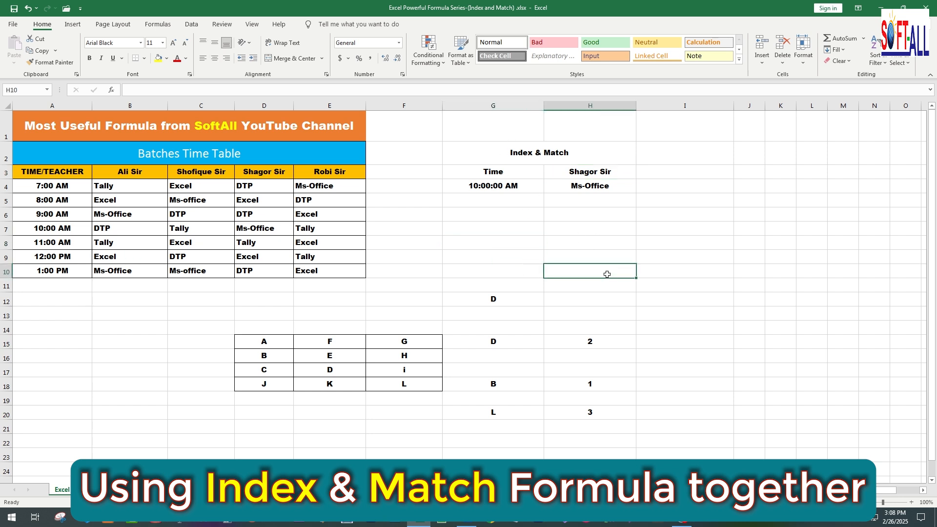